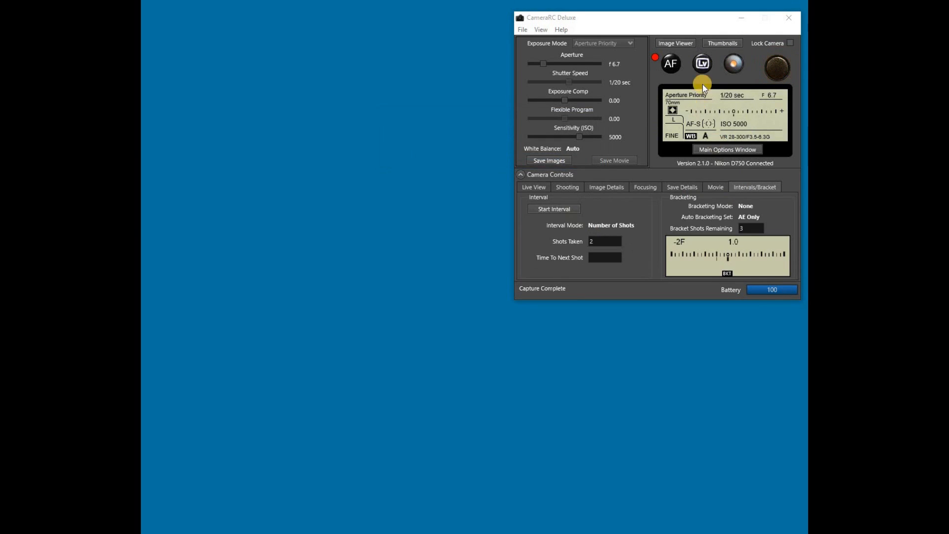
Open the Thumbnails window listing the saved captures Image-0012, Image-0013 and Image-0014
click(722, 44)
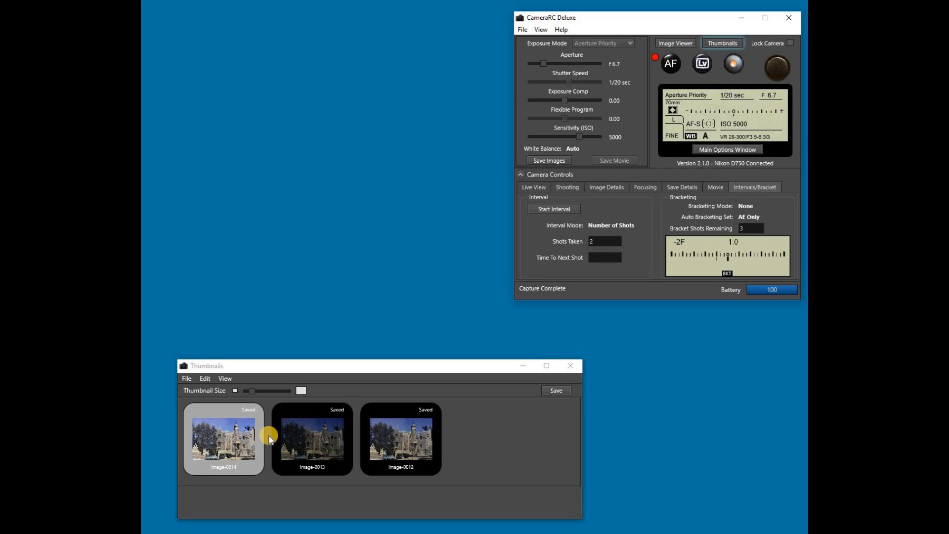
click(372, 429)
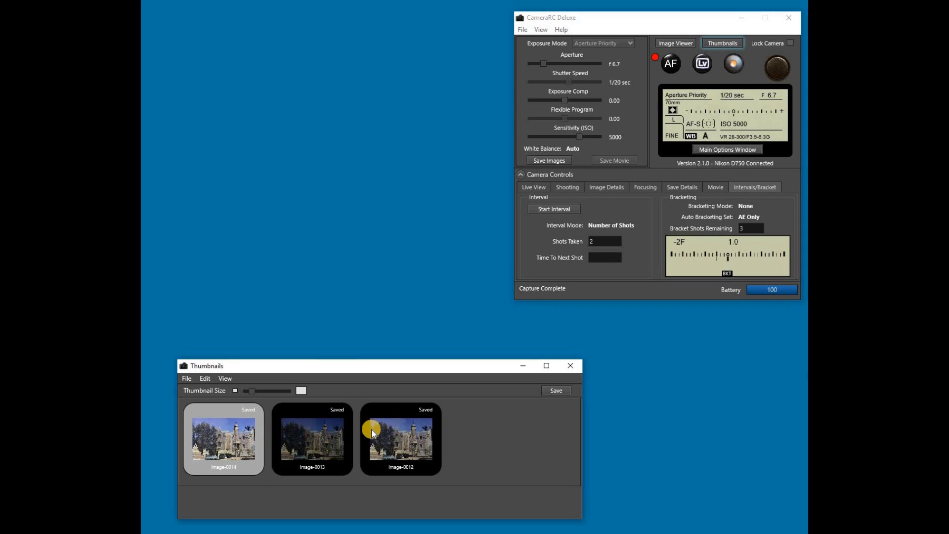
click(408, 434)
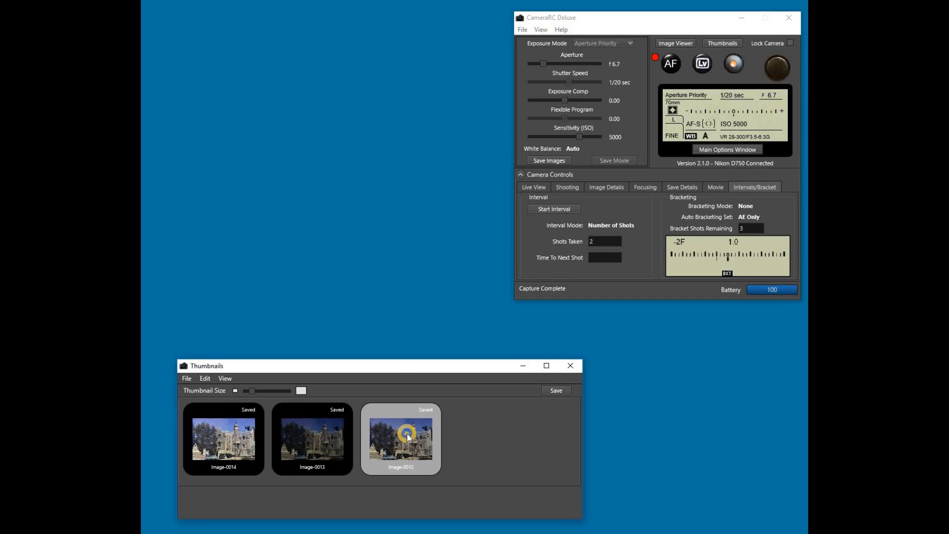
right_click(407, 434)
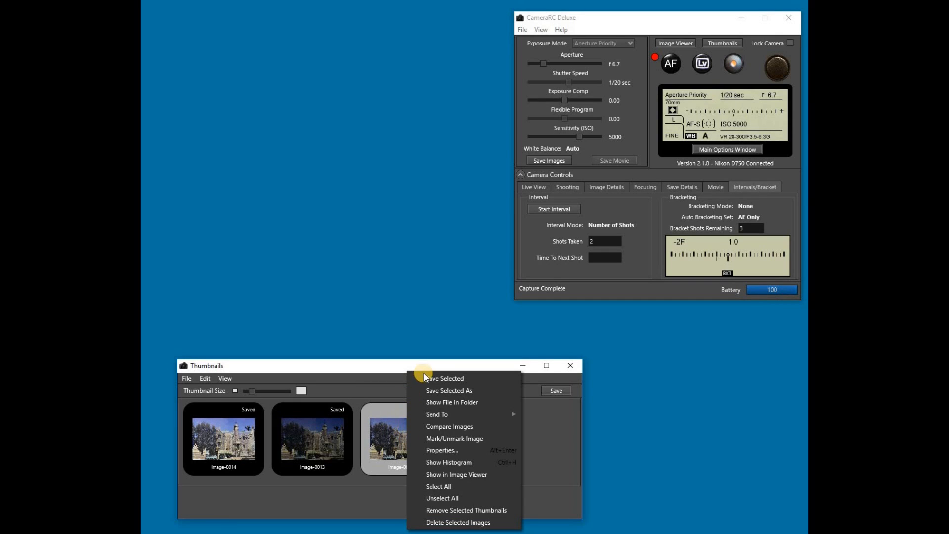
click(464, 401)
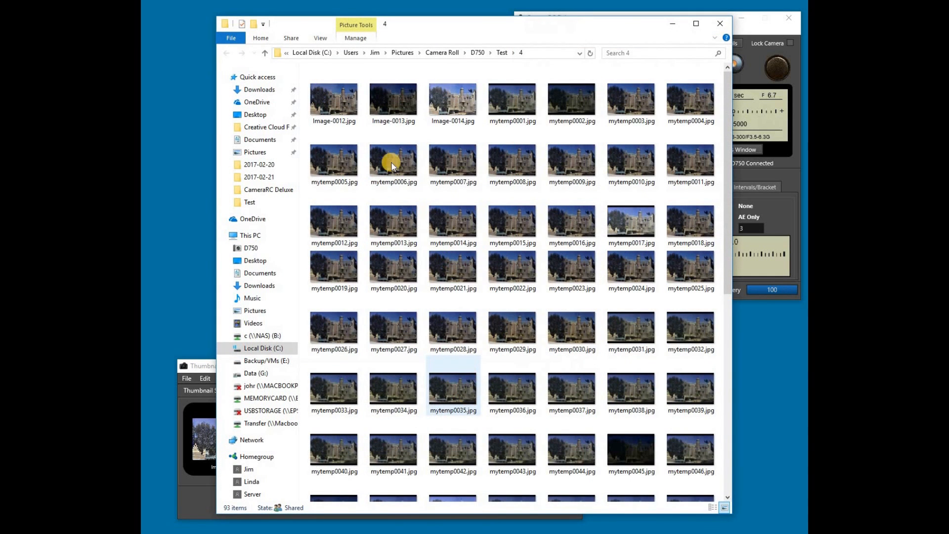
click(720, 23)
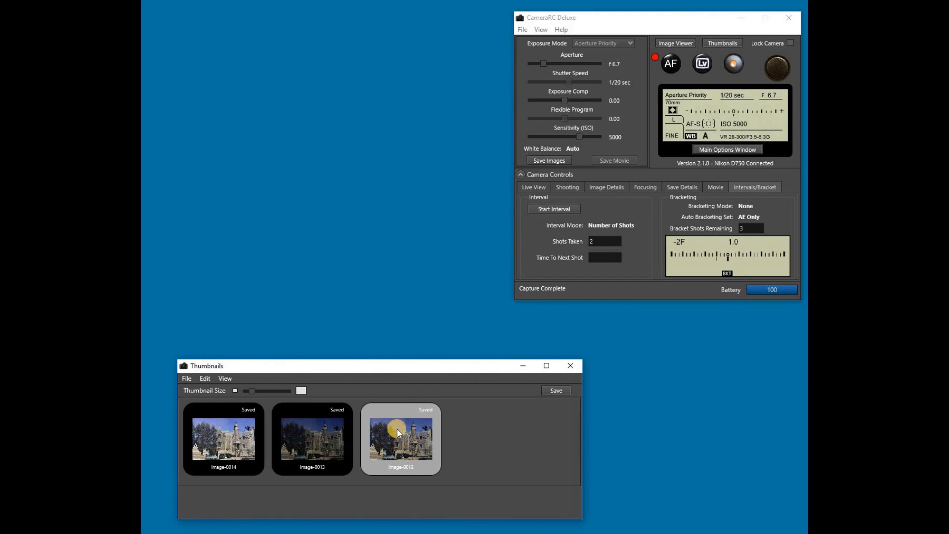
Open Configure Send To Programs from Image-0012's Send To context menu
right_click(397, 429)
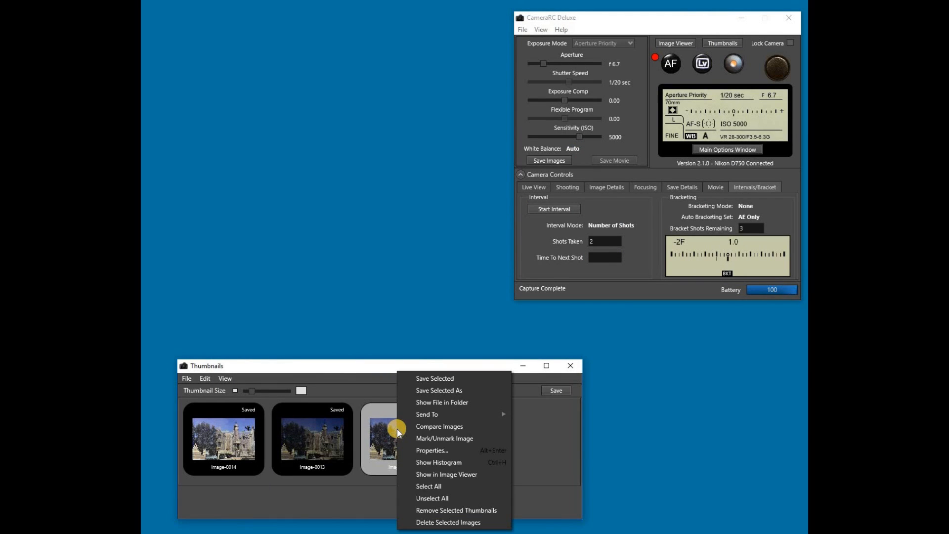
mouse_move(413, 414)
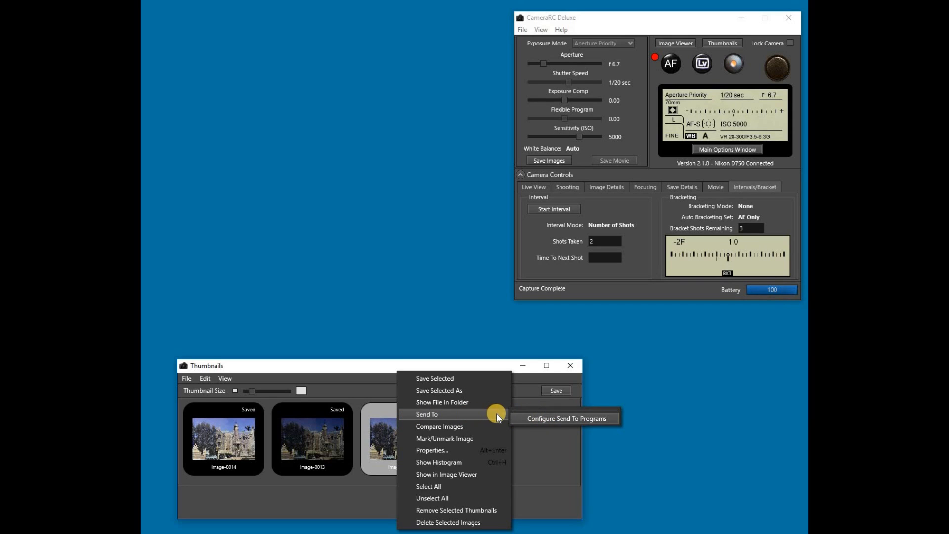
click(537, 418)
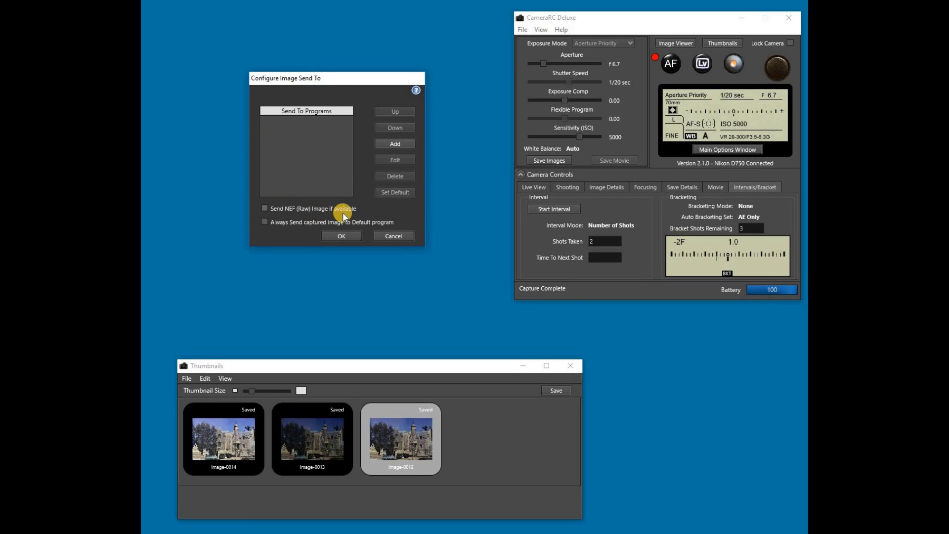
Add ACDSeeUltimate10.exe from ACD Systems\ACDSee Ultimate\10.0 as a send-to program
click(400, 144)
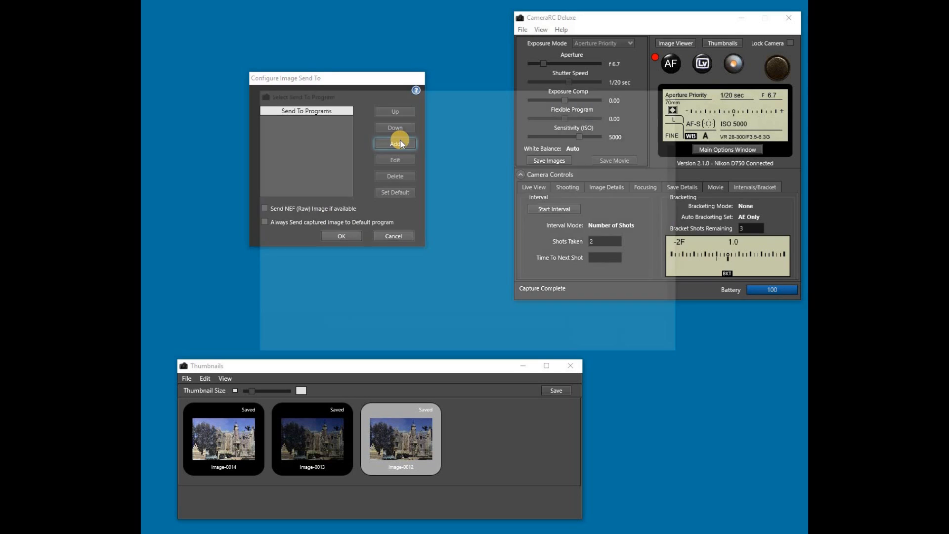
double_click(370, 167)
double_click(368, 159)
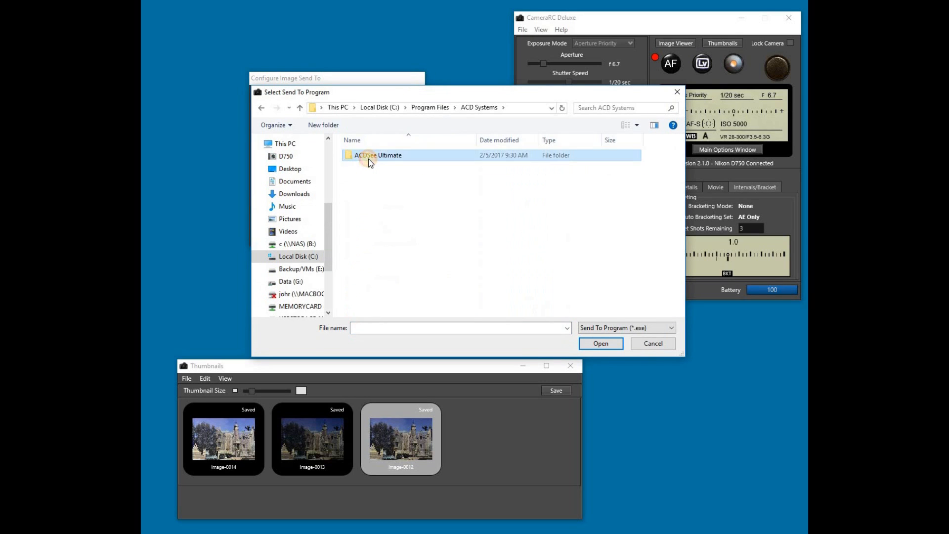
click(361, 169)
double_click(361, 168)
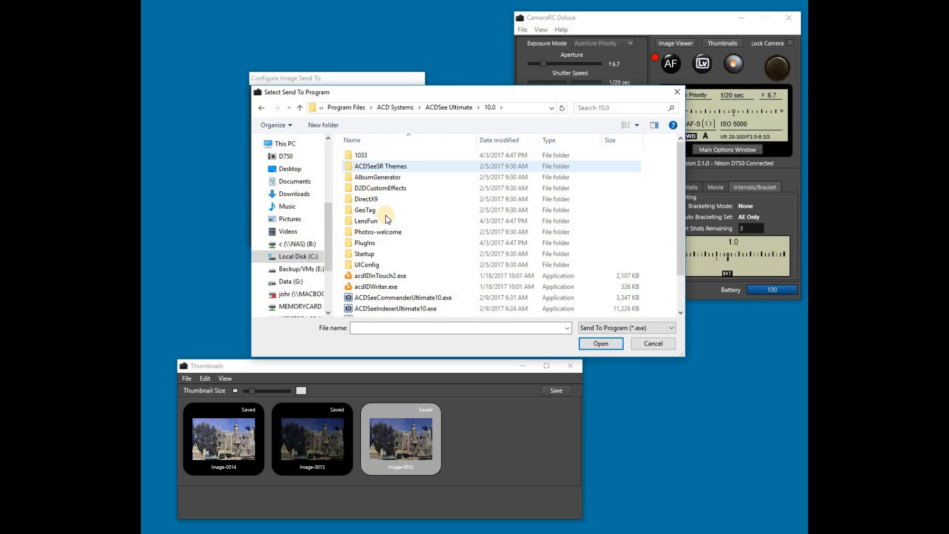
scroll(483, 312, down, 2)
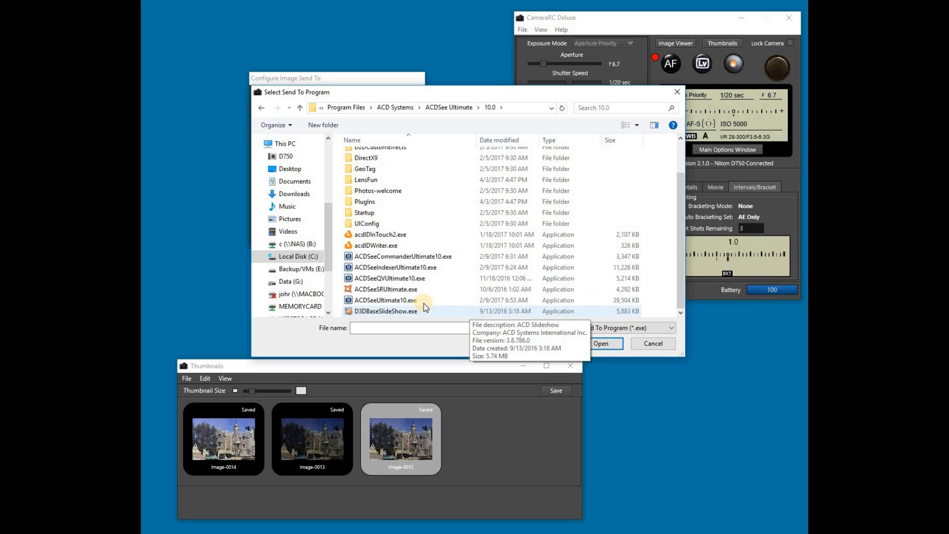
click(405, 300)
click(603, 343)
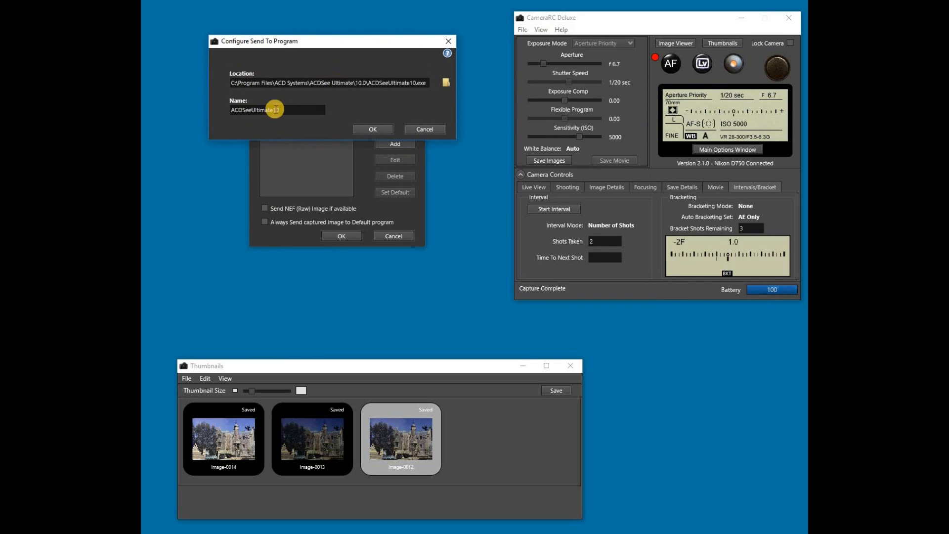
click(375, 130)
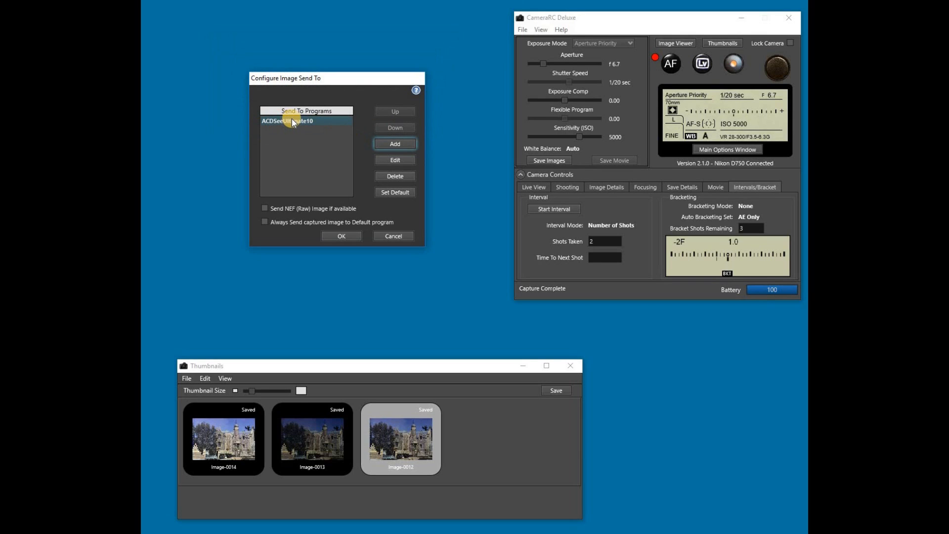
Add Corel PaintShop Pro.exe from the Corel PaintShop Pro X9 (64-bit) folder as a send-to program
click(395, 145)
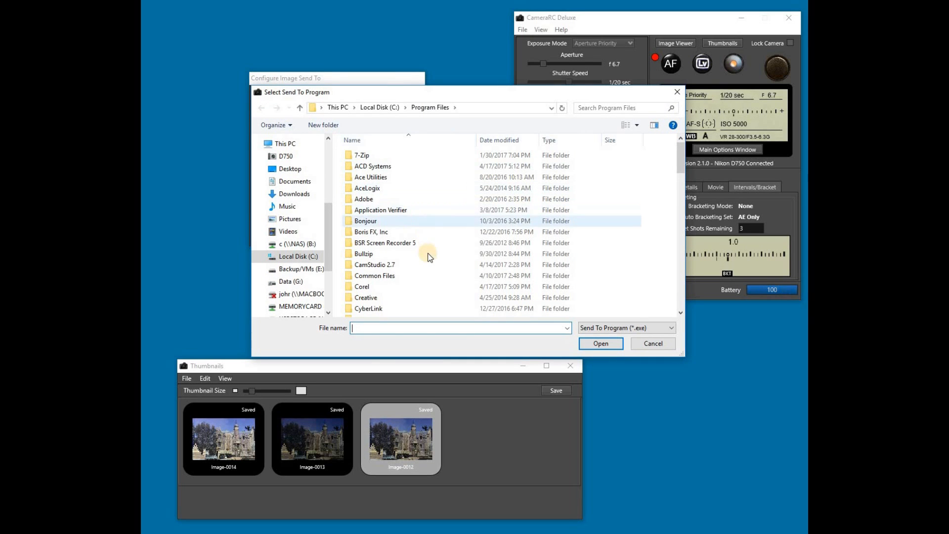
double_click(362, 287)
double_click(365, 178)
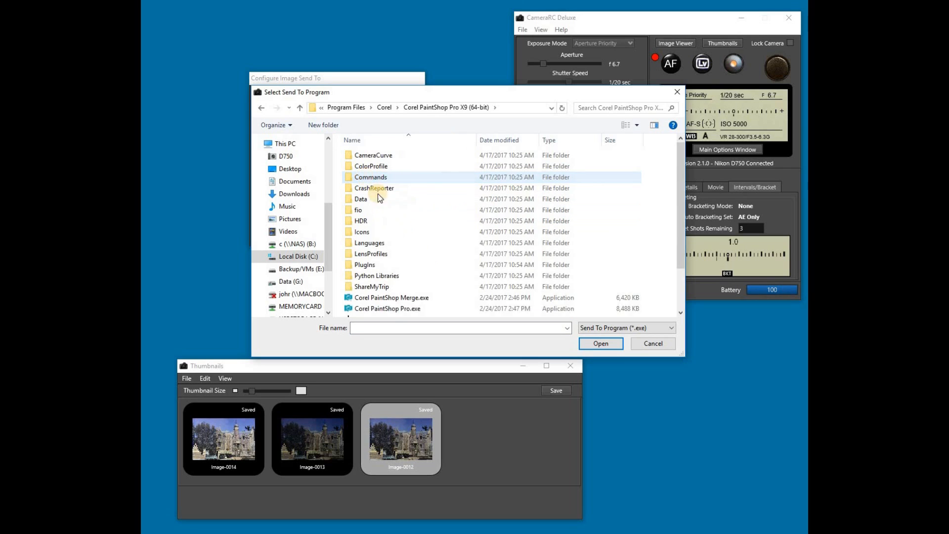
click(396, 309)
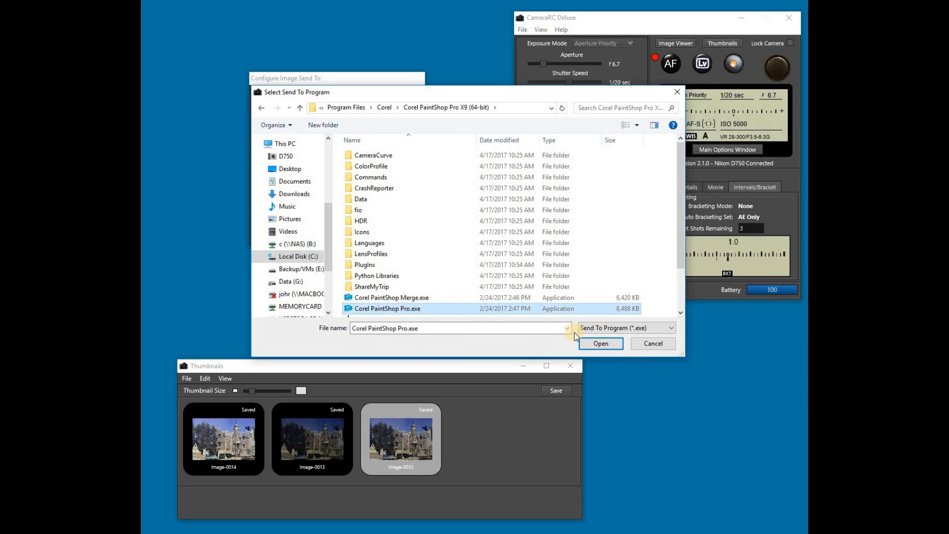
click(602, 344)
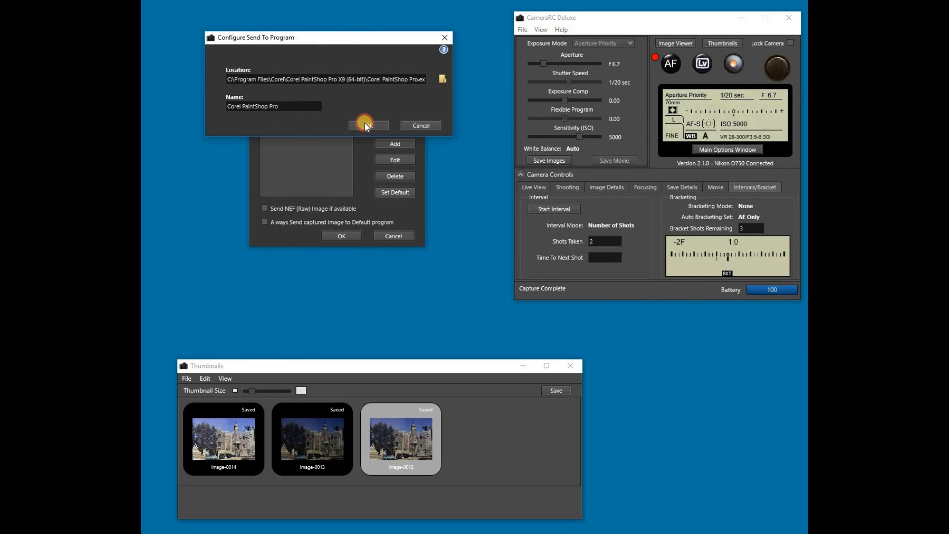
click(366, 126)
Check both listed send-to programs and save the send-to settings
click(307, 120)
click(299, 129)
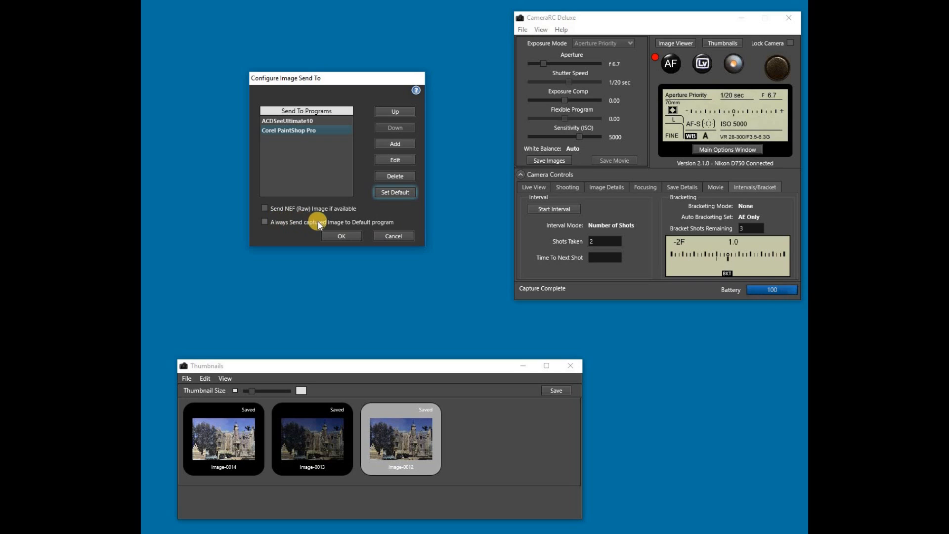
click(342, 237)
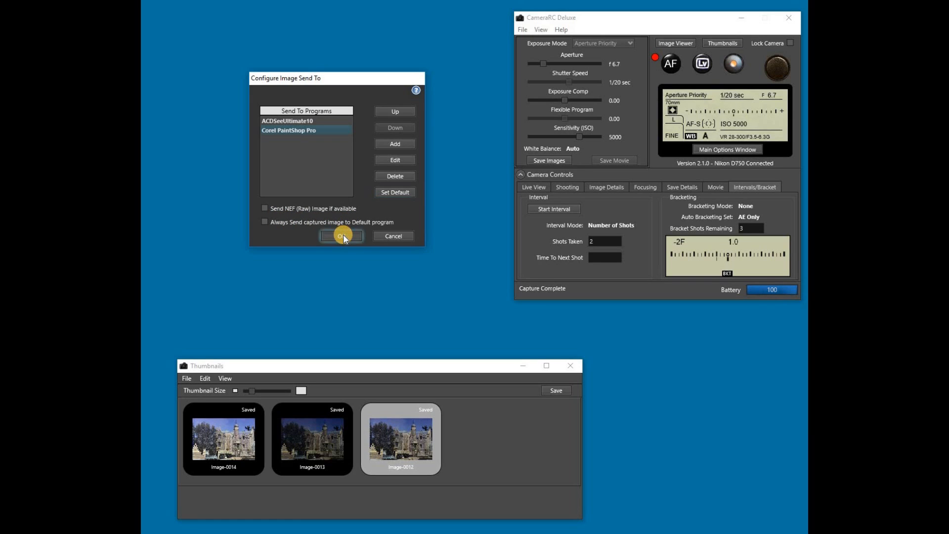
Mark and then unmark Image-0012, and reopen its context menu
right_click(400, 429)
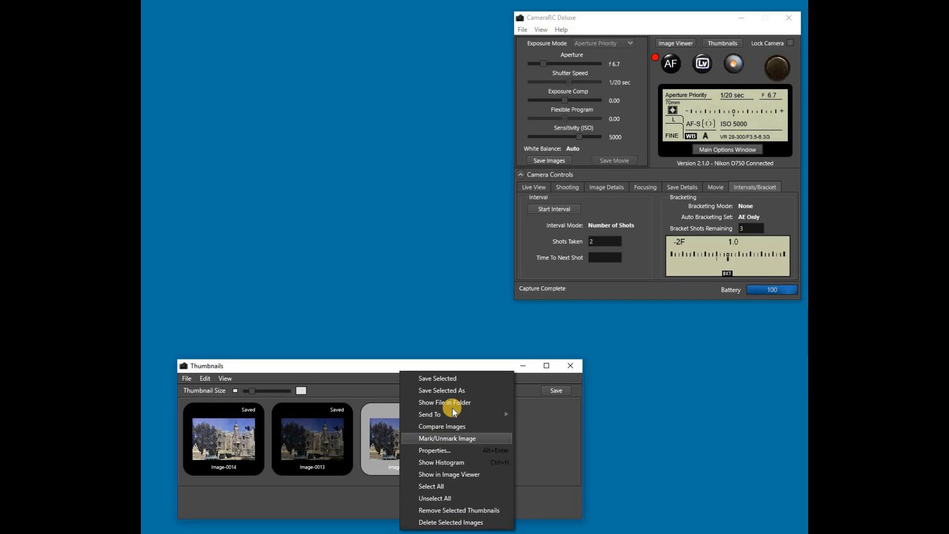
mouse_move(460, 418)
click(447, 438)
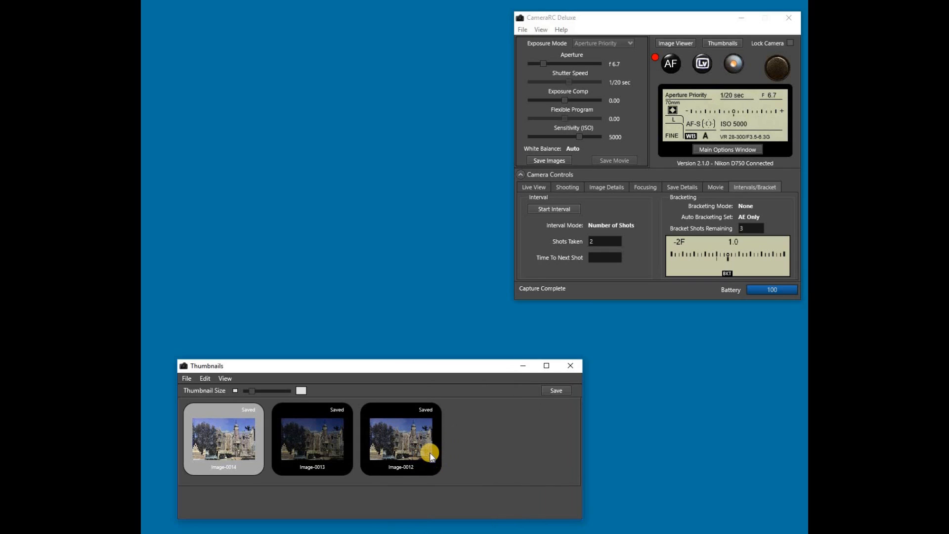
right_click(410, 432)
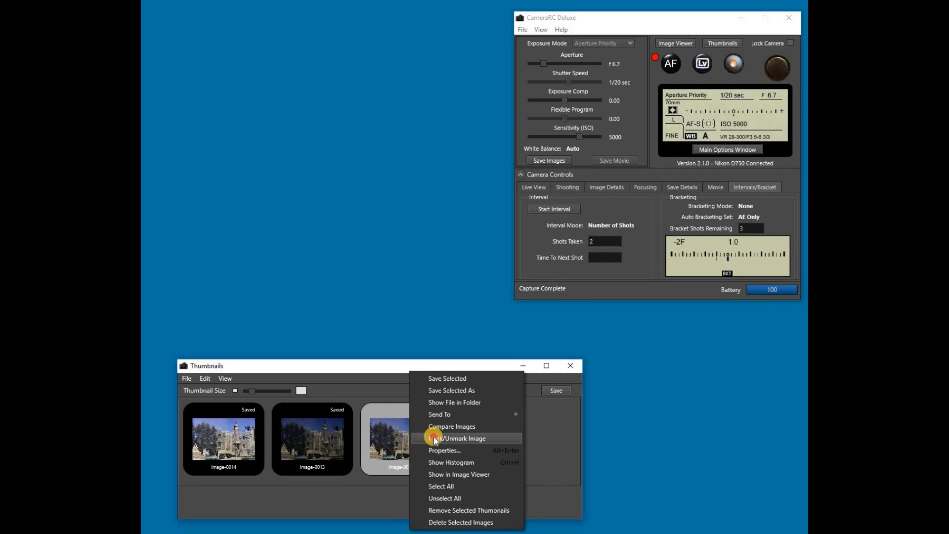
click(435, 438)
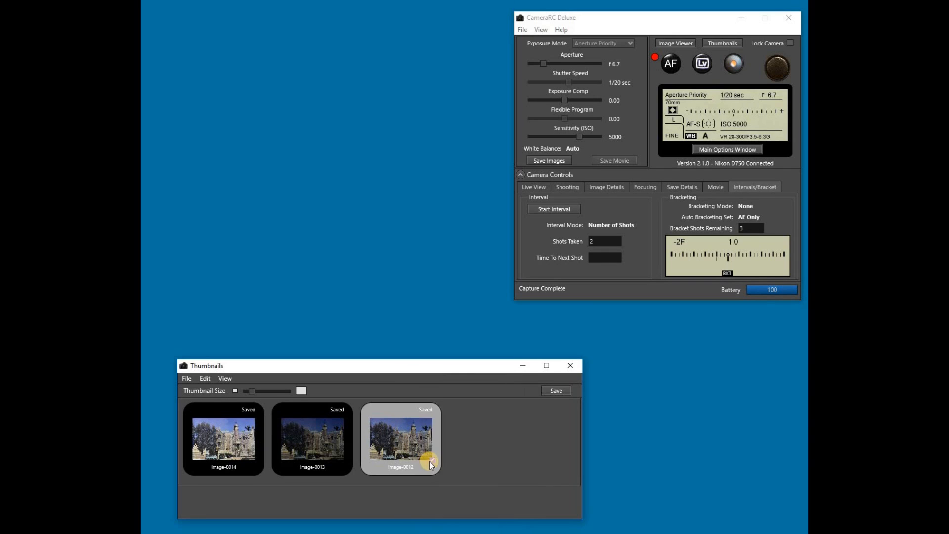
right_click(401, 436)
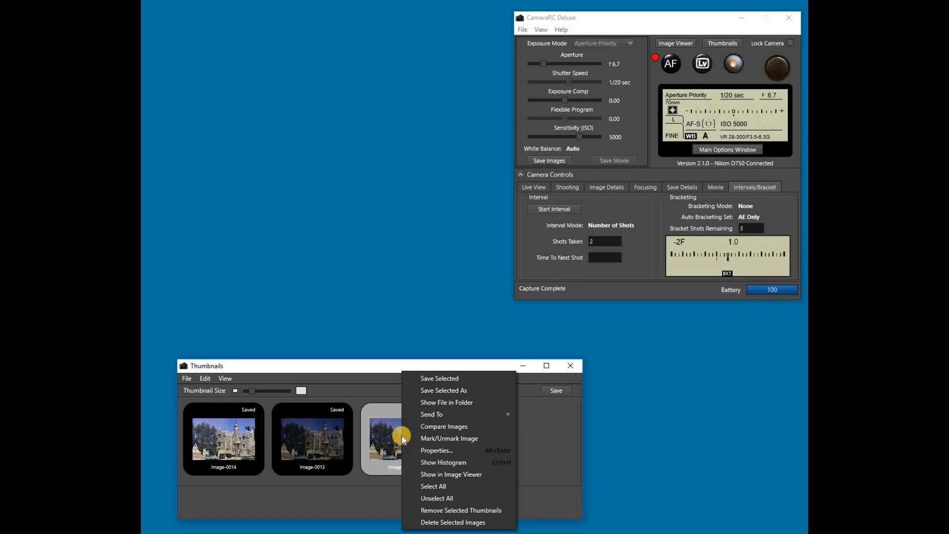
click(428, 451)
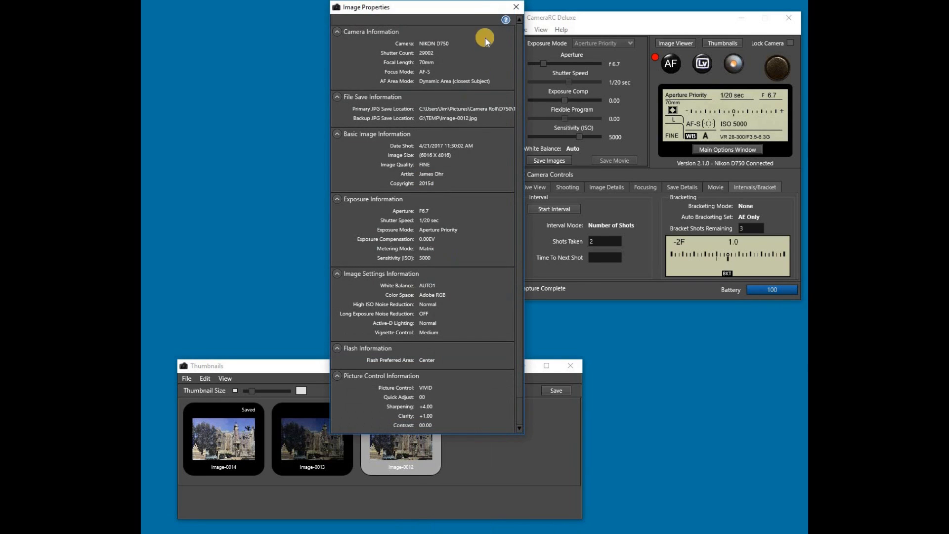
click(523, 9)
right_click(406, 436)
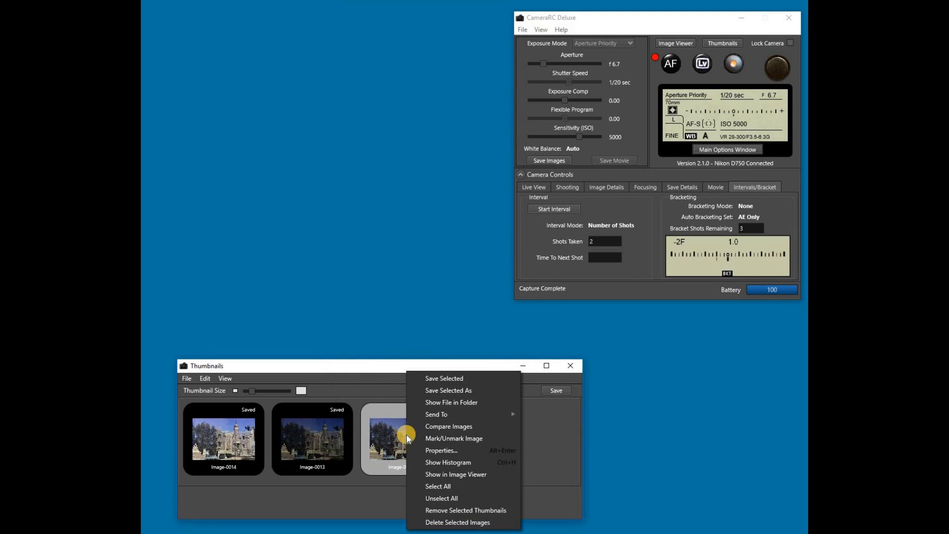
click(451, 463)
click(299, 191)
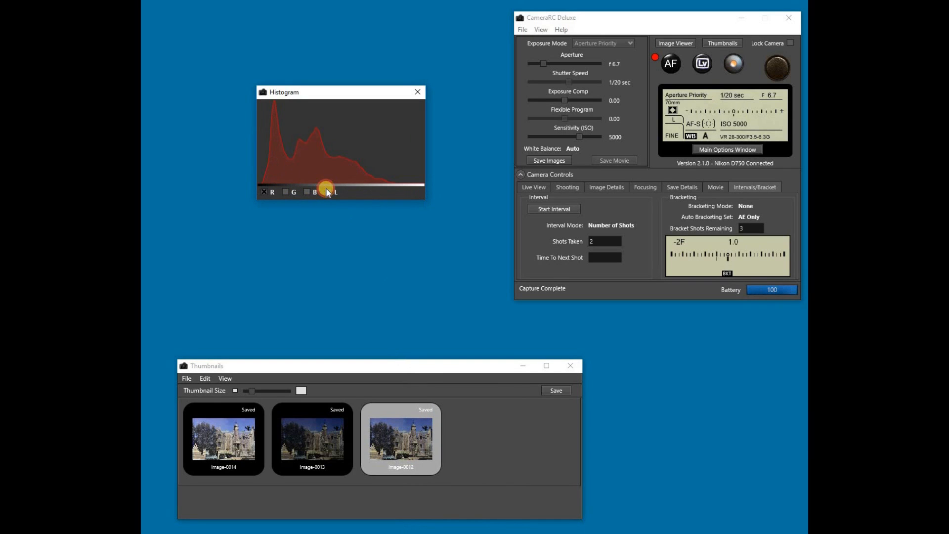
click(326, 192)
click(327, 192)
click(308, 191)
click(307, 190)
click(416, 91)
right_click(402, 453)
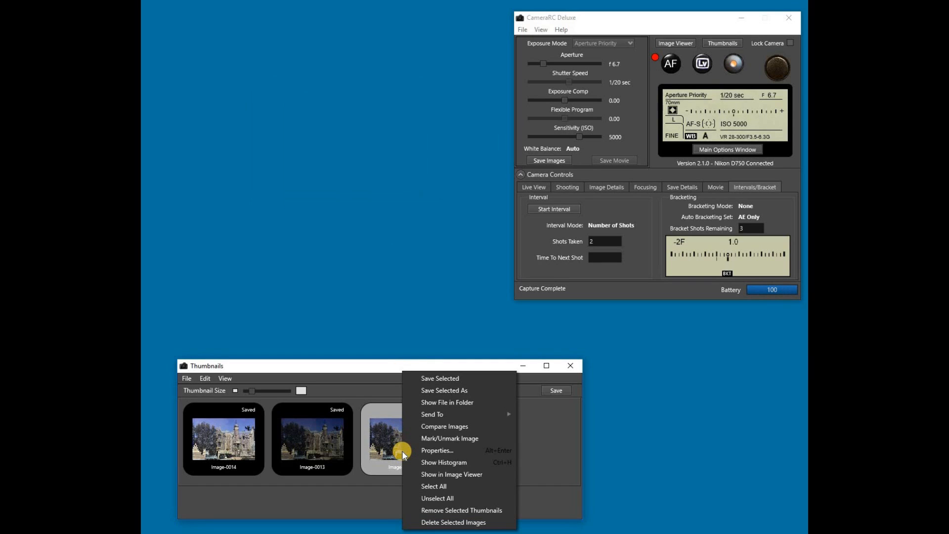
click(435, 486)
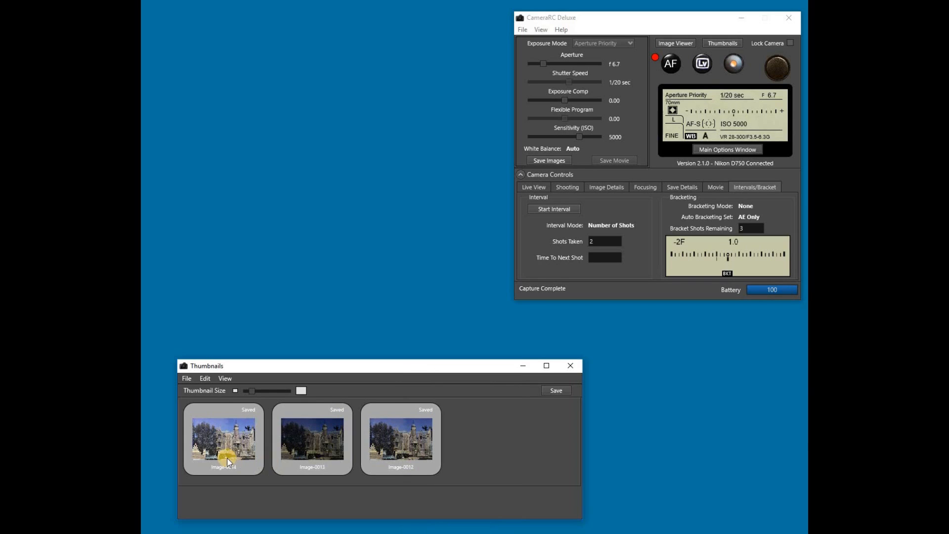
right_click(389, 441)
click(426, 498)
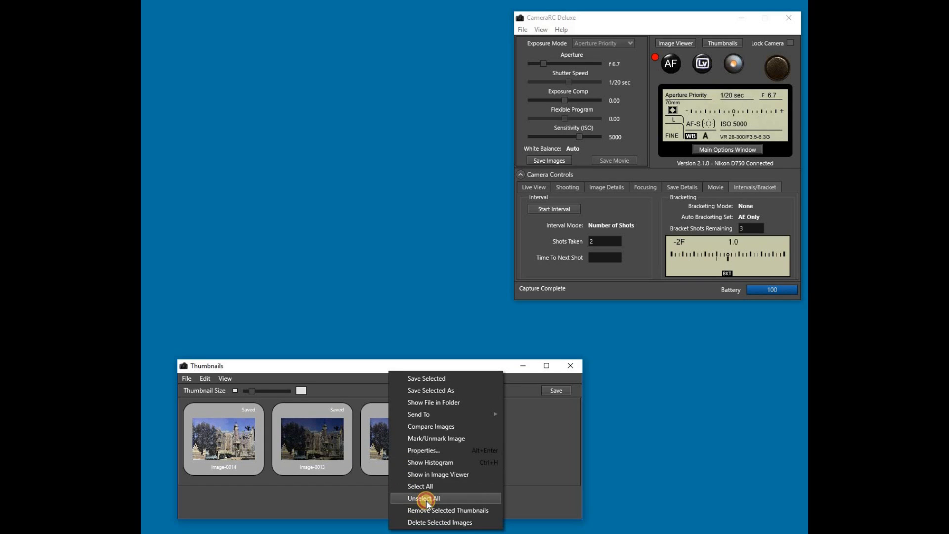
right_click(392, 442)
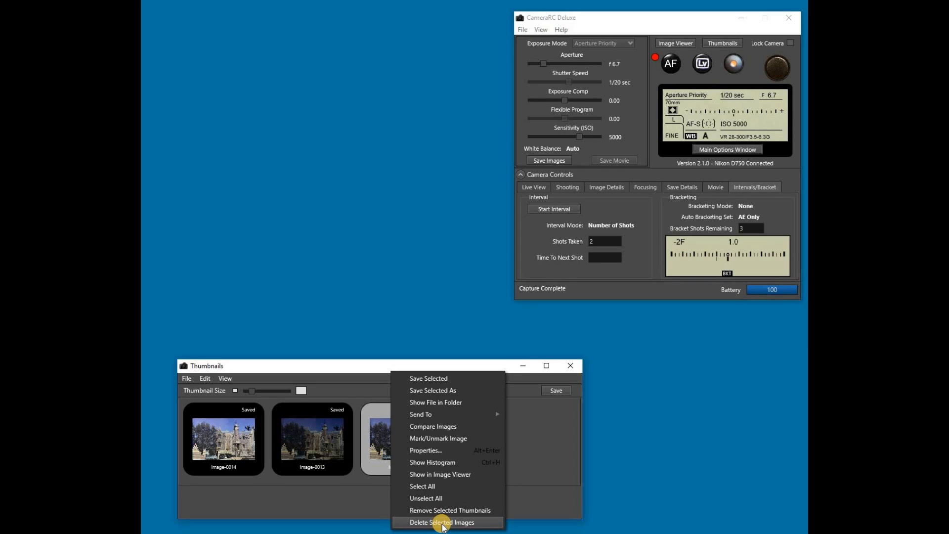
Enlarge the thumbnails, browse the View, Edit and File menus, then select Image-0013
click(379, 436)
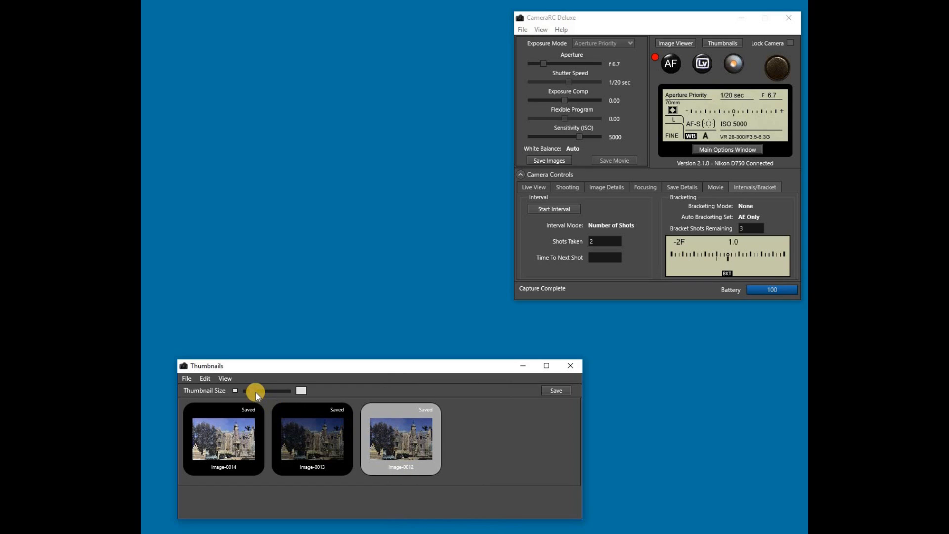
drag(261, 392, 263, 392)
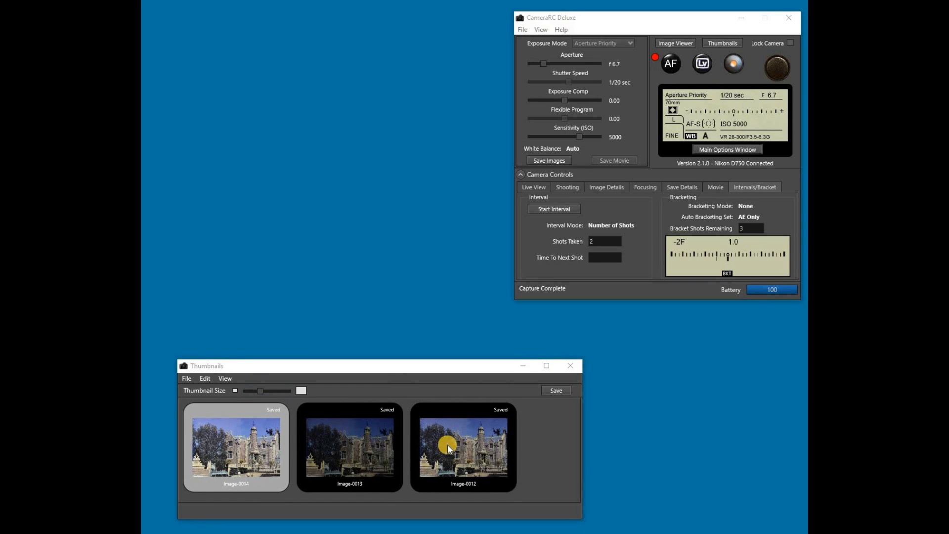
click(223, 379)
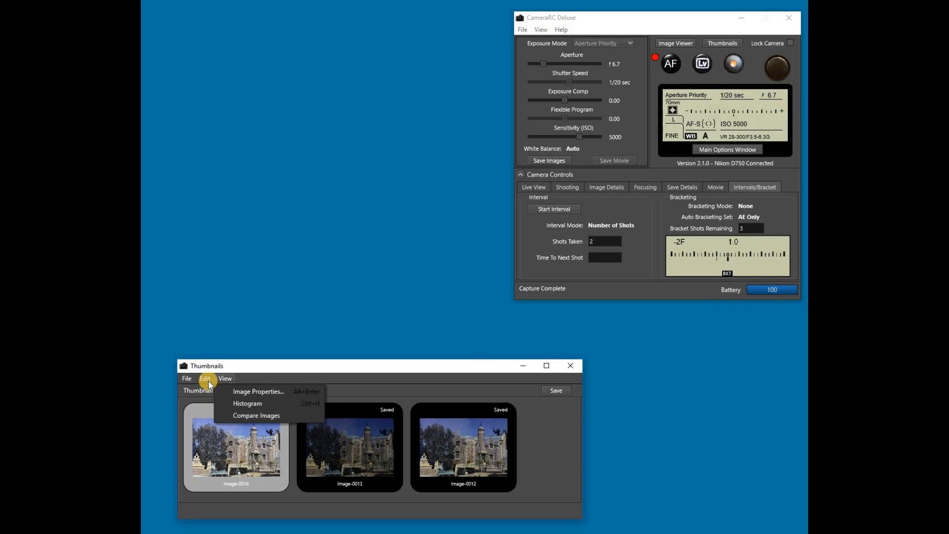
click(209, 380)
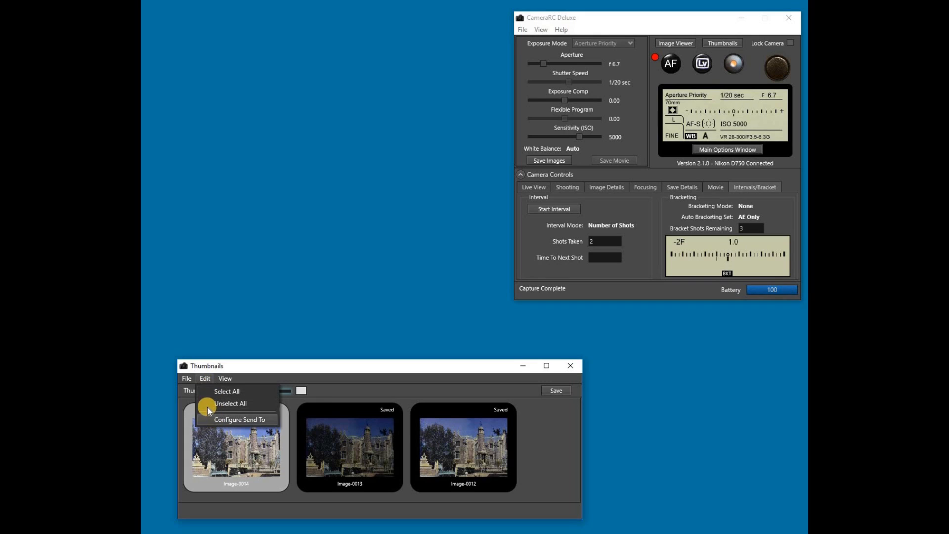
click(188, 377)
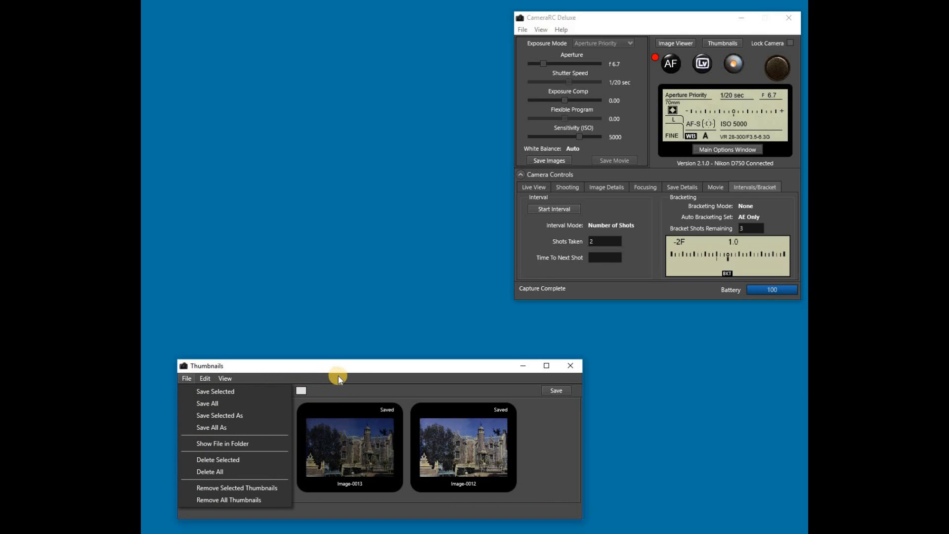
click(350, 454)
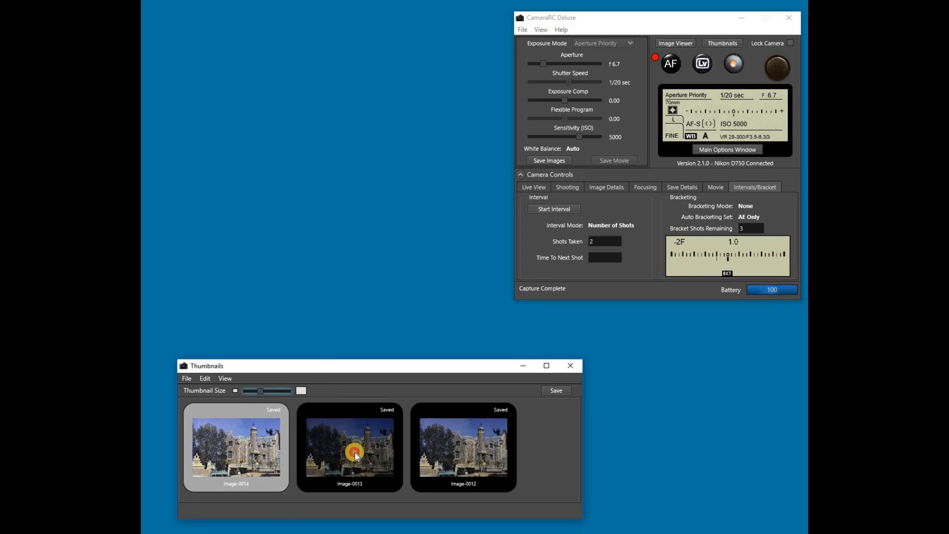
click(356, 454)
Open Image-0013 in the Image Viewer, then load New File001.jpg from the camerarc folder
double_click(354, 455)
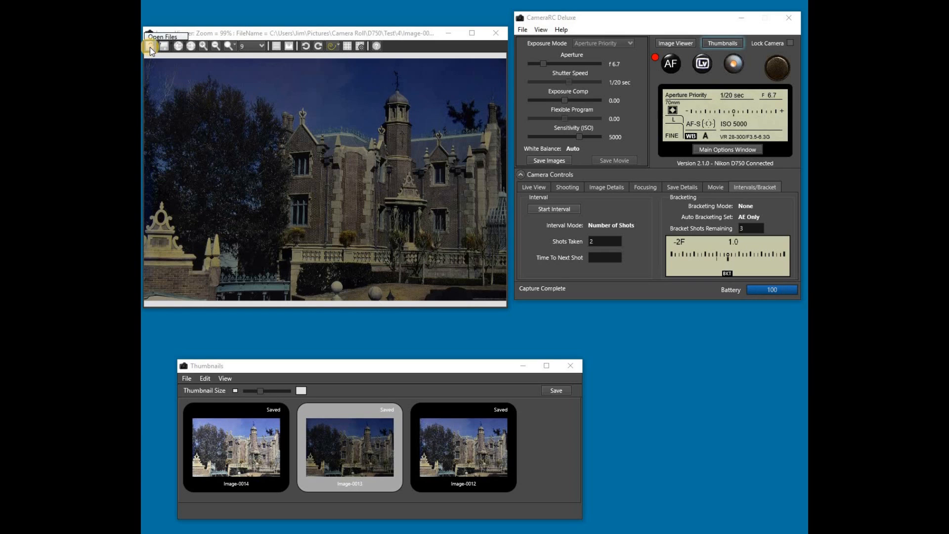
click(150, 47)
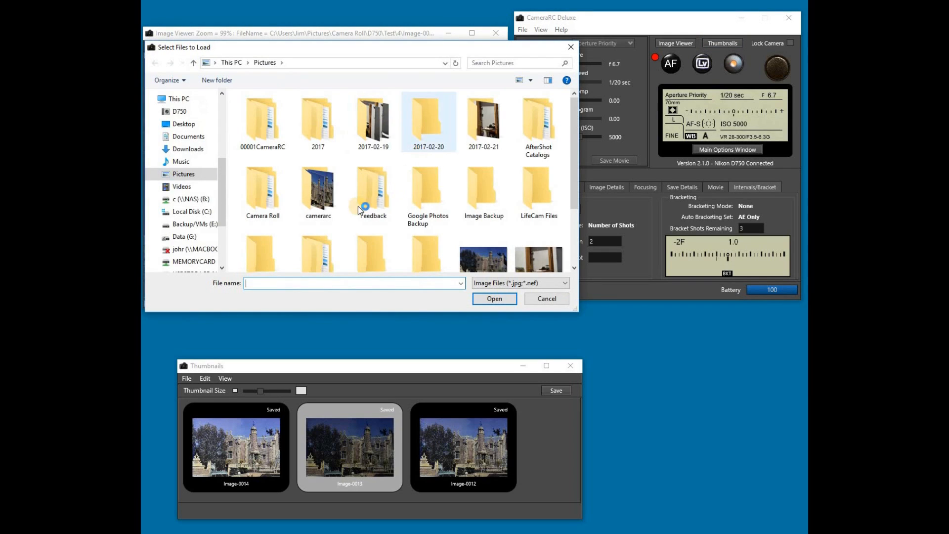
double_click(320, 203)
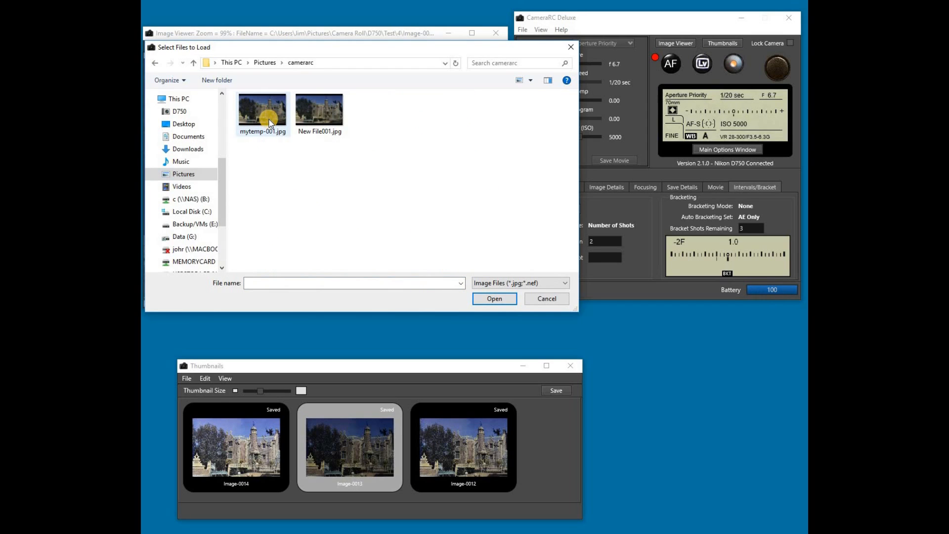
double_click(323, 117)
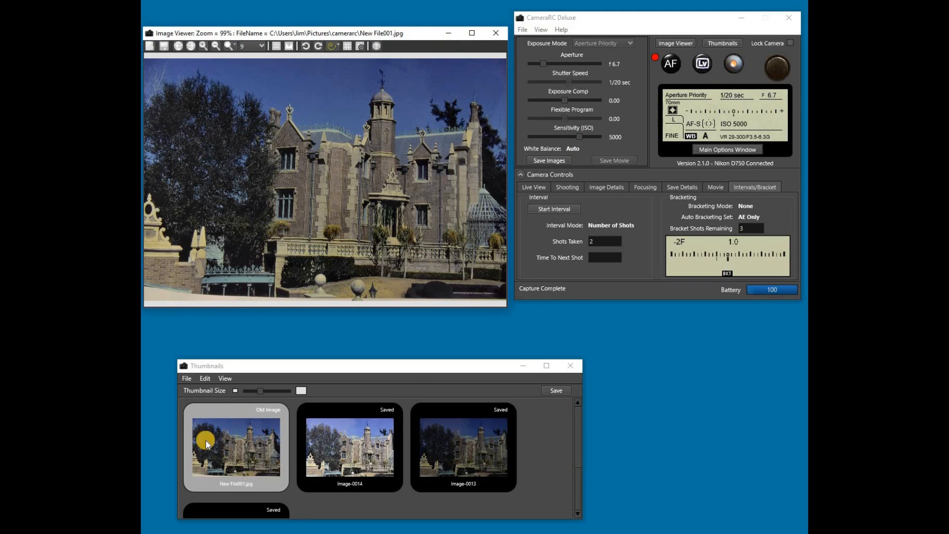
Advance to Image-0014, zoom into the trees to 156%, then zoom back out to 99%
click(191, 46)
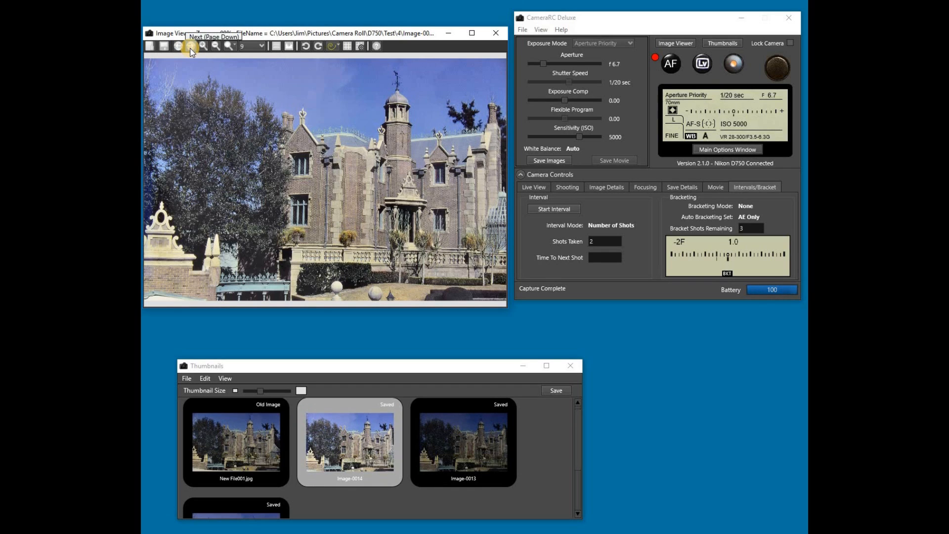
click(203, 45)
click(270, 158)
click(271, 159)
scroll(270, 158, down, 4)
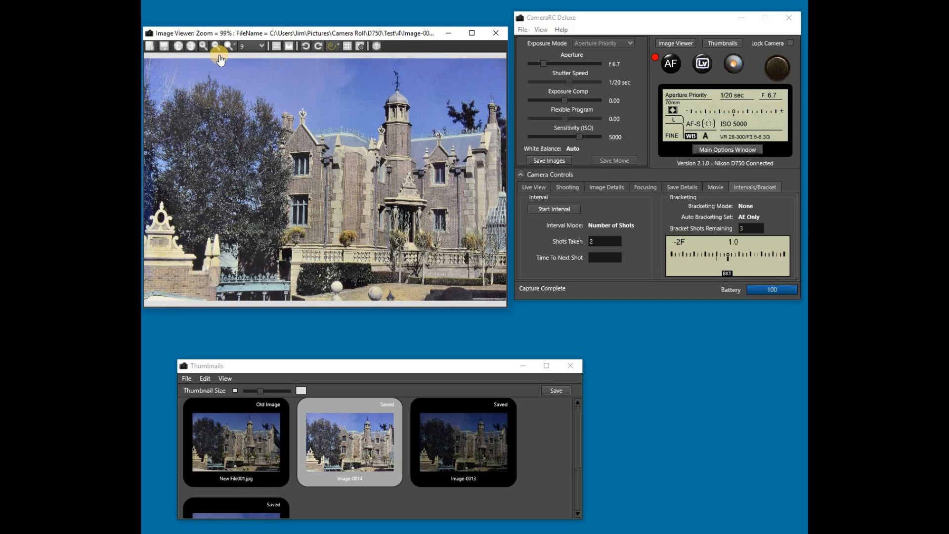
click(205, 46)
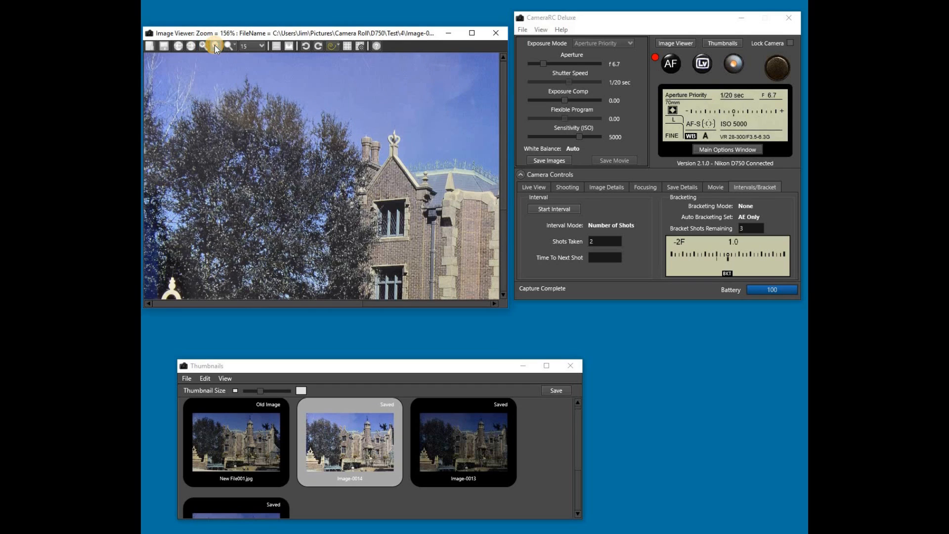
click(215, 46)
click(235, 46)
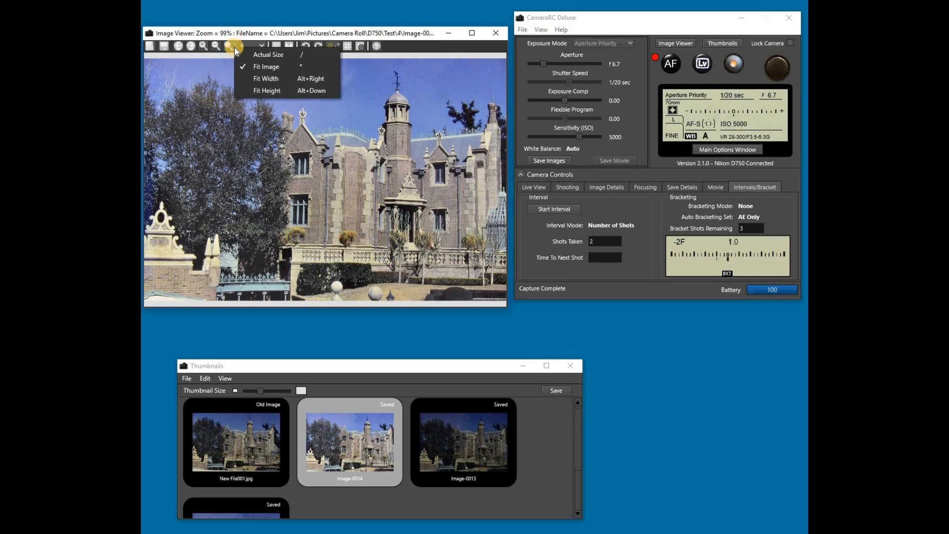
click(247, 78)
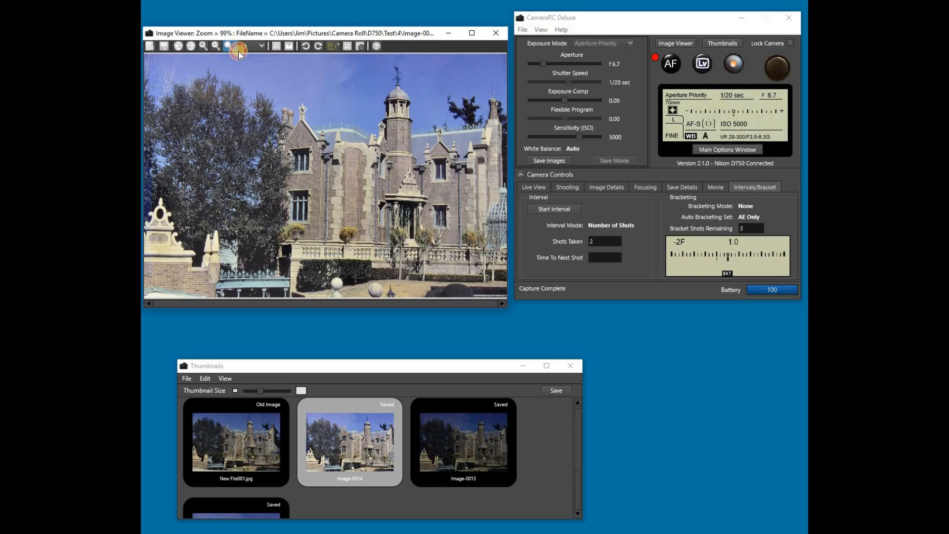
click(239, 51)
click(251, 84)
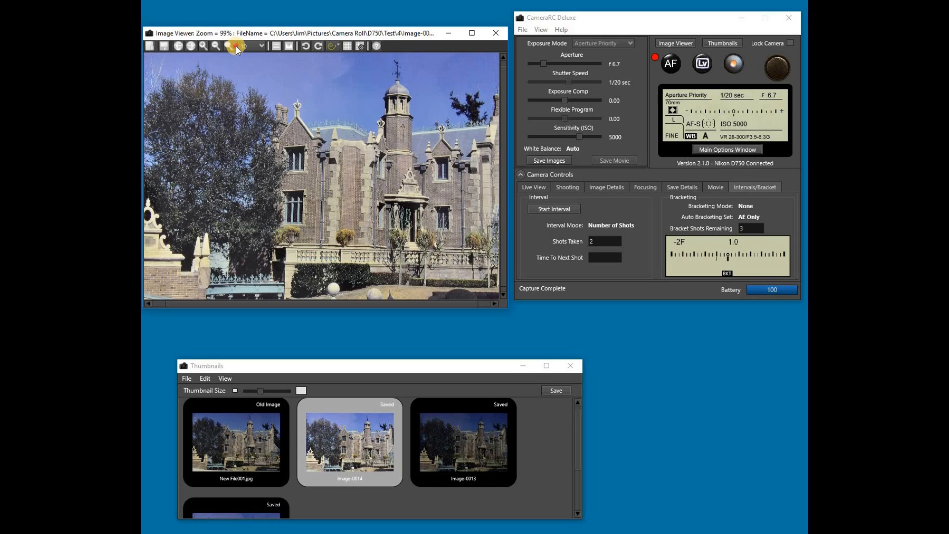
click(236, 47)
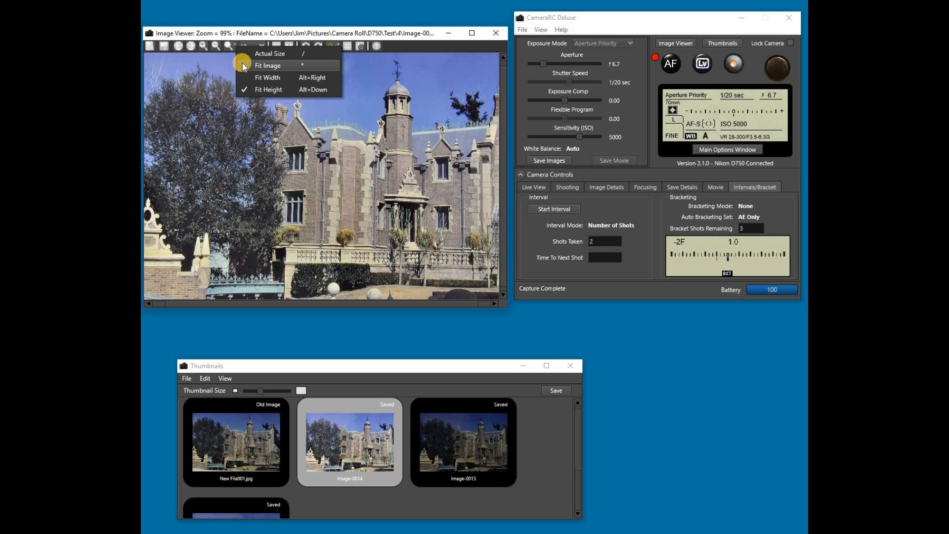
click(244, 54)
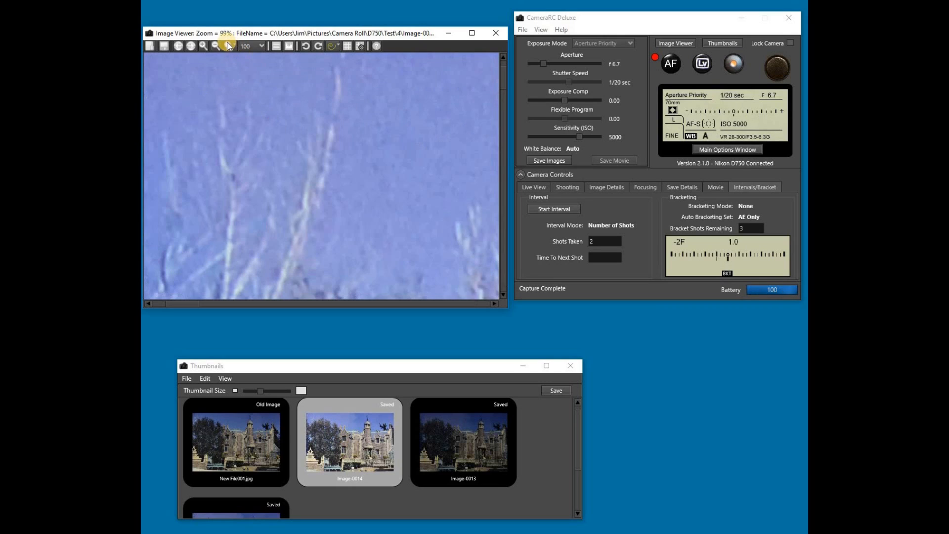
click(242, 64)
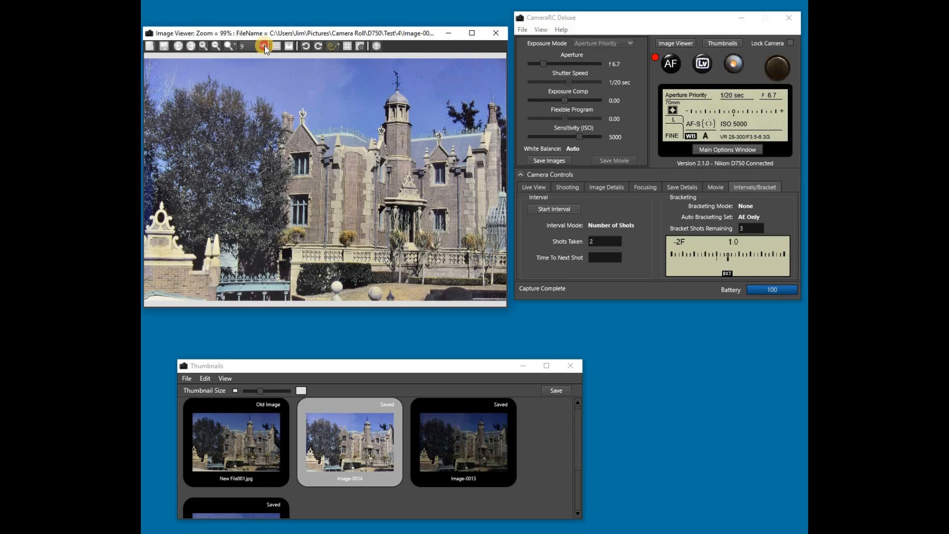
mouse_move(251, 60)
mouse_down()
mouse_move(262, 60)
mouse_move(249, 60)
mouse_up()
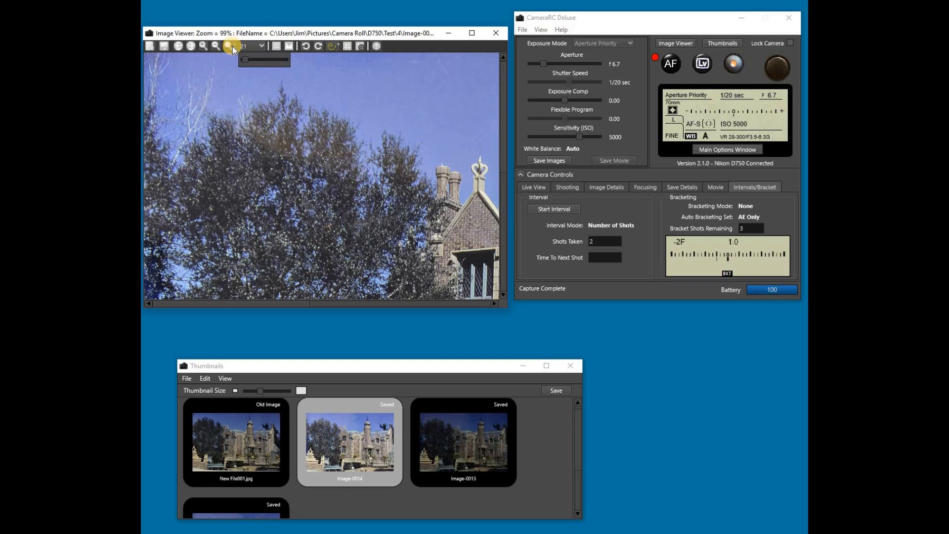
click(232, 46)
click(238, 51)
click(232, 47)
click(237, 65)
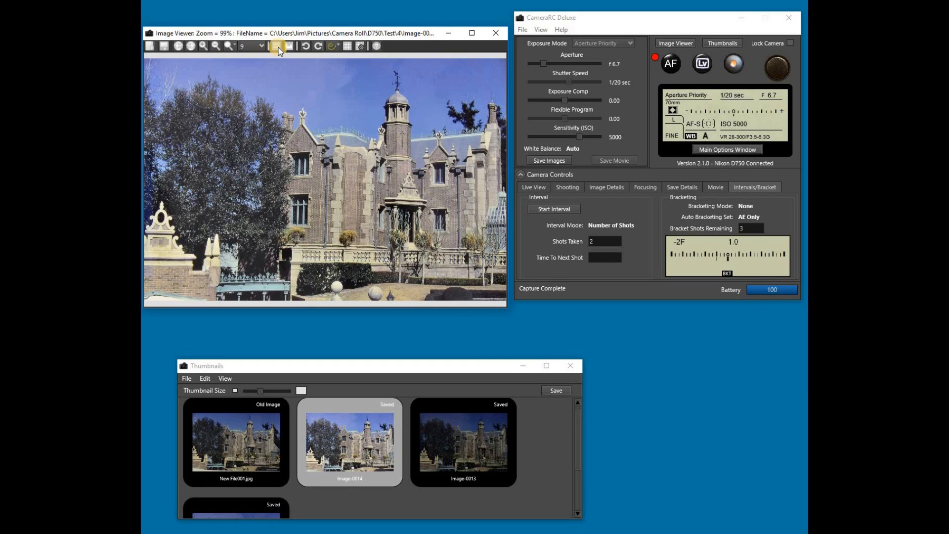
click(276, 46)
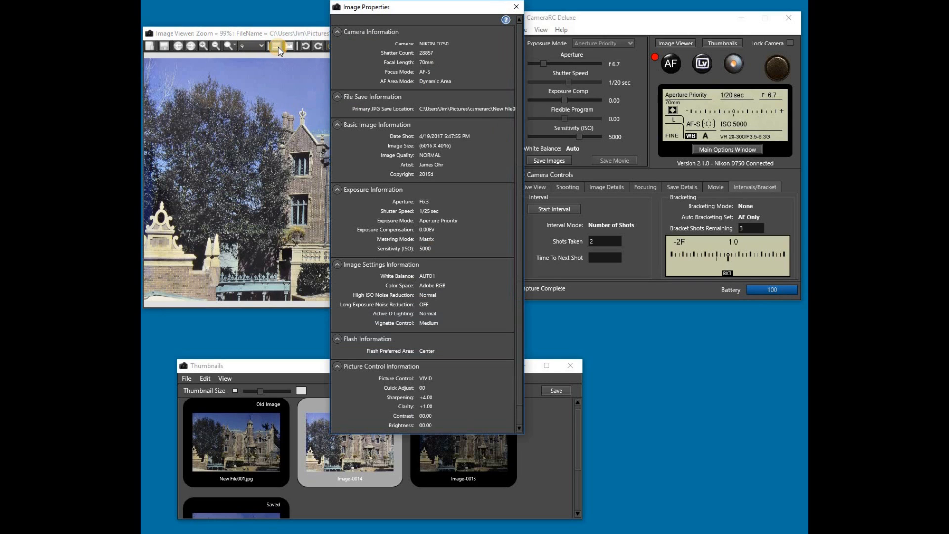
click(278, 48)
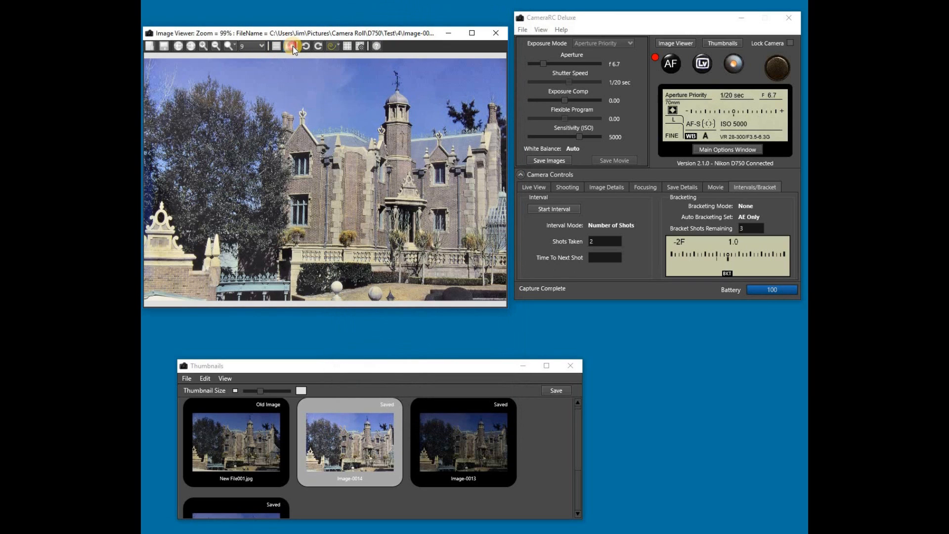
click(291, 46)
click(291, 46)
click(306, 48)
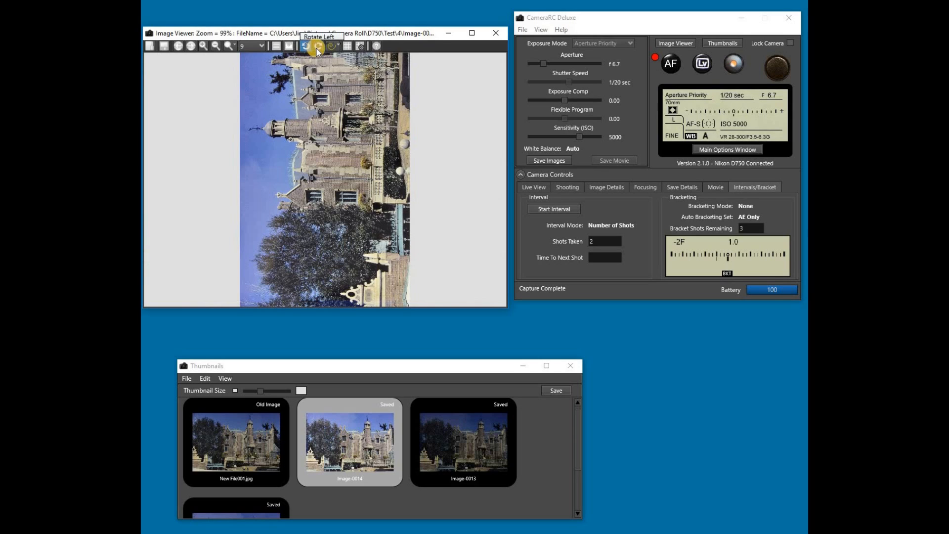
click(318, 48)
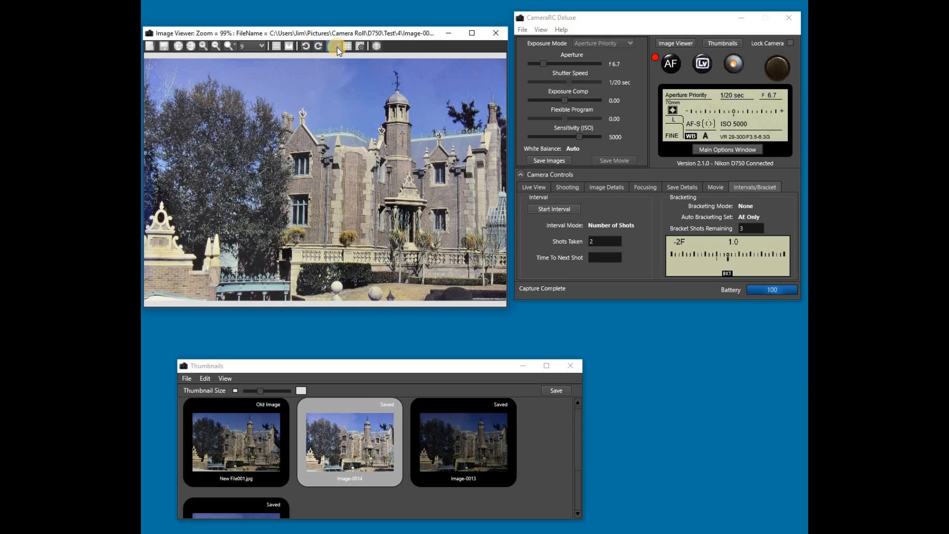
click(339, 45)
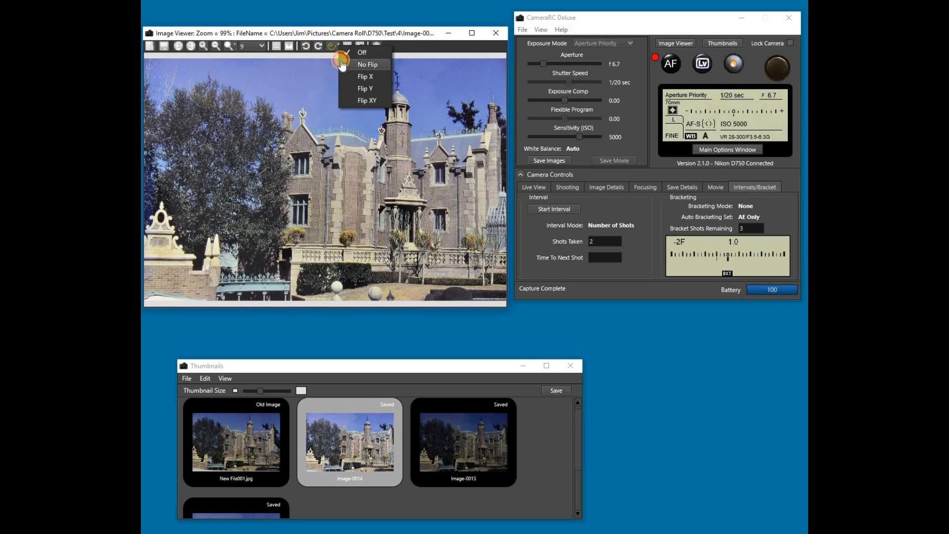
click(342, 65)
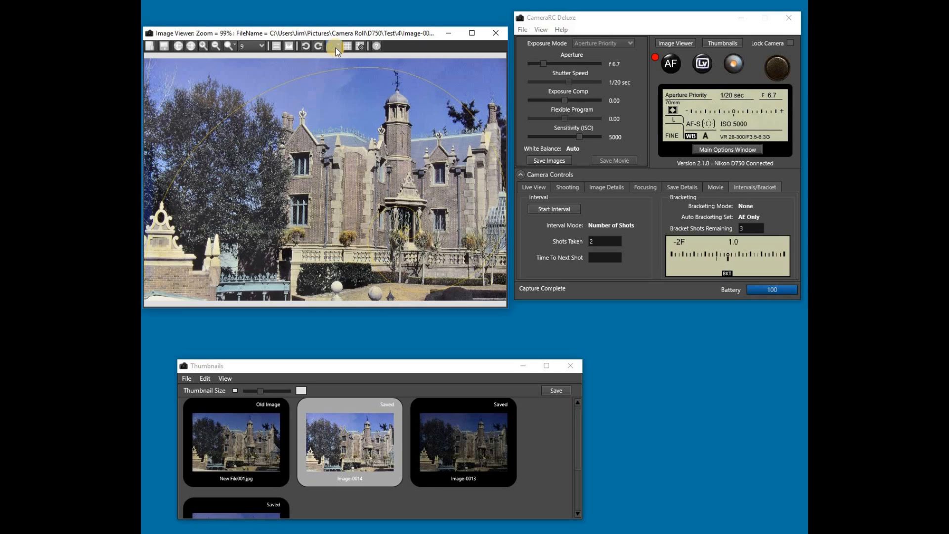
click(336, 52)
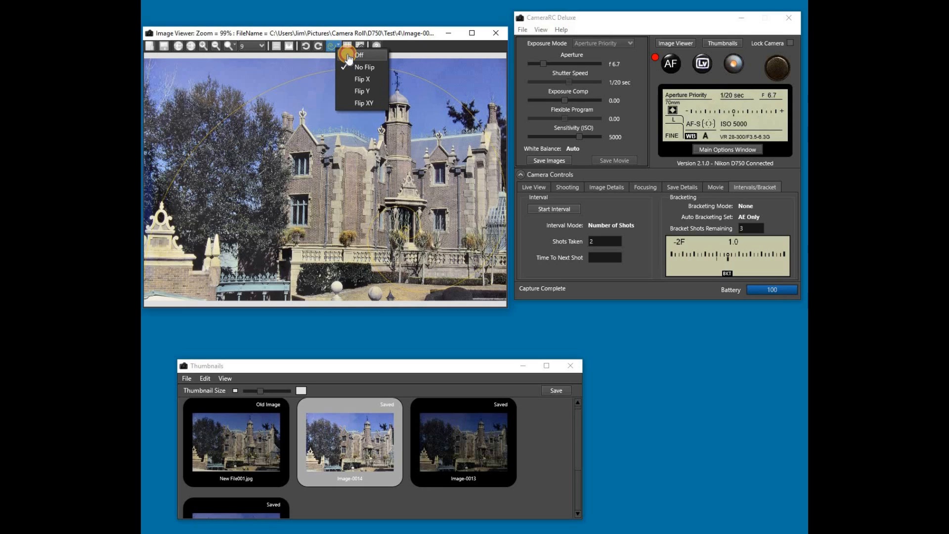
click(347, 62)
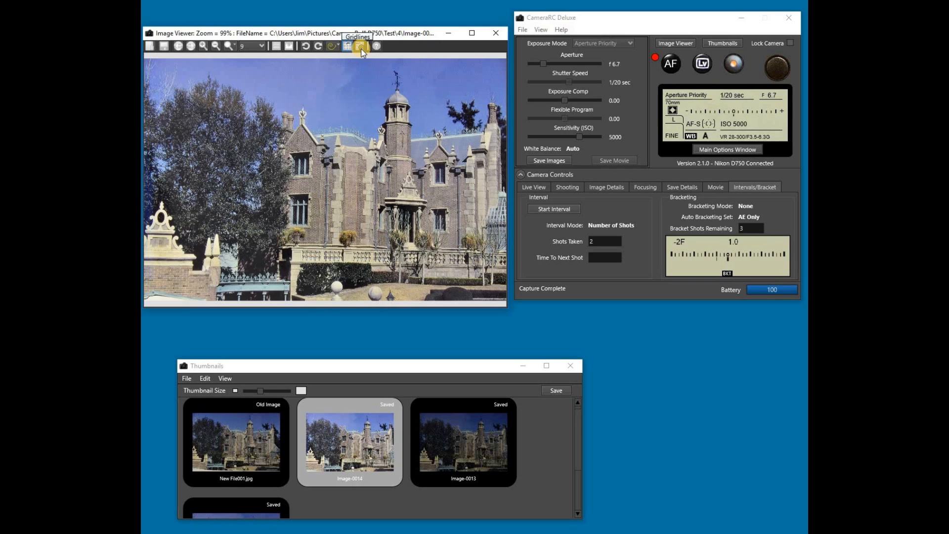
Widen the red gridline overlay, then close the Image Viewer and Thumbnails windows
click(362, 48)
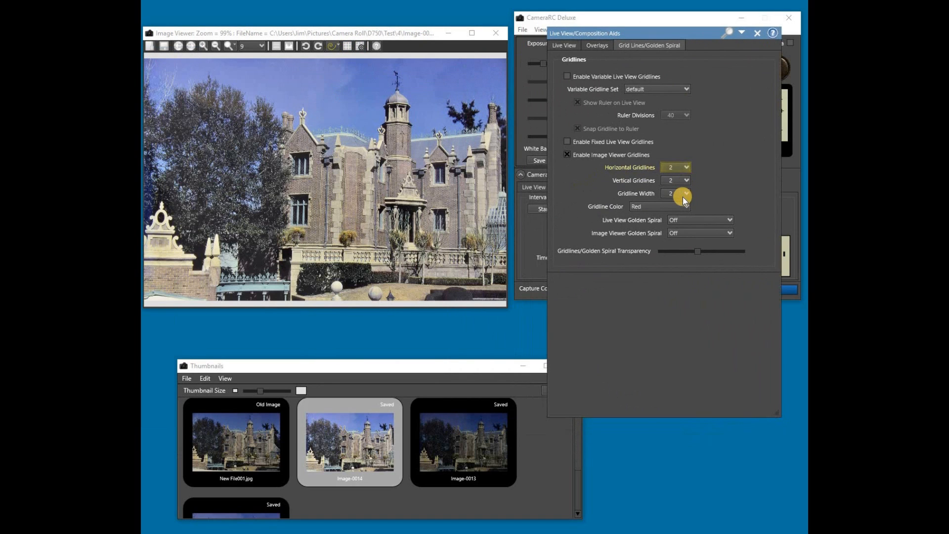
click(689, 195)
mouse_move(668, 208)
mouse_down()
mouse_move(691, 209)
mouse_move(669, 206)
mouse_move(682, 208)
mouse_up()
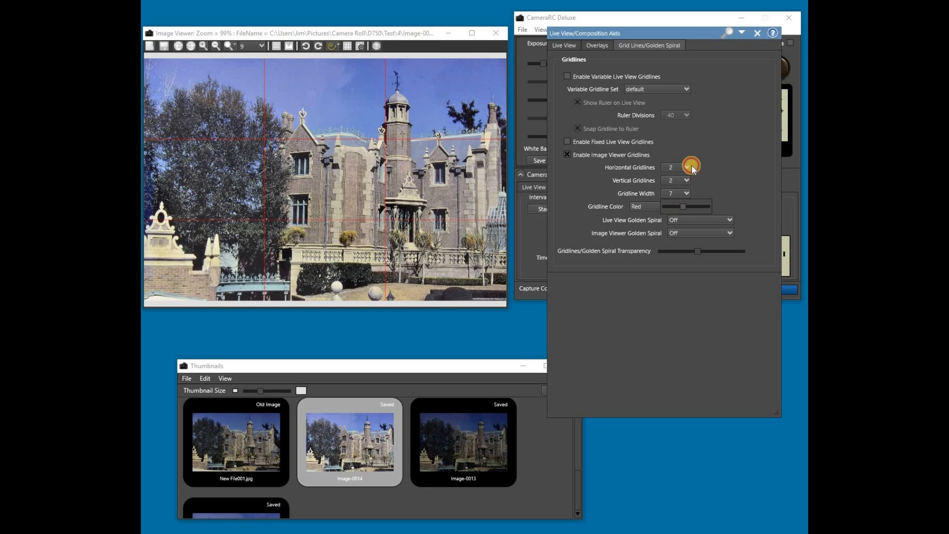
click(758, 34)
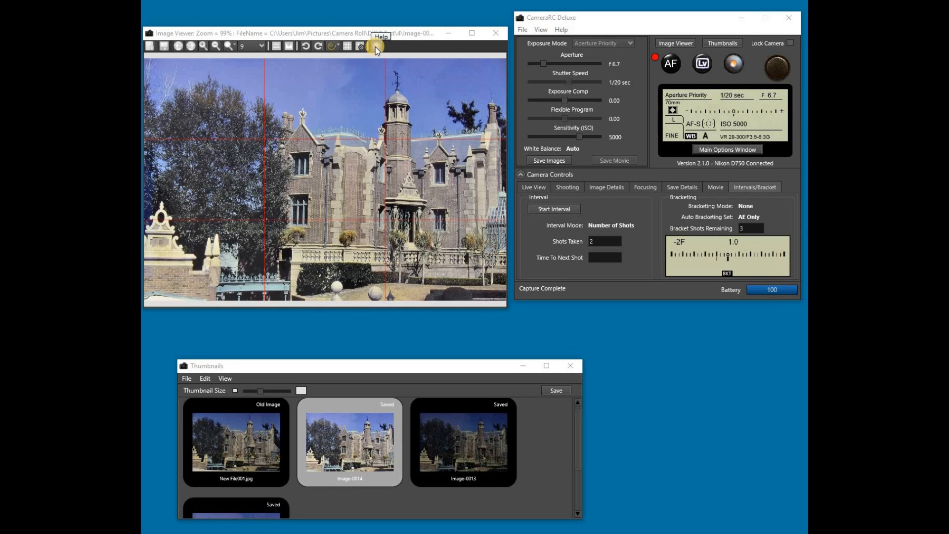
click(493, 35)
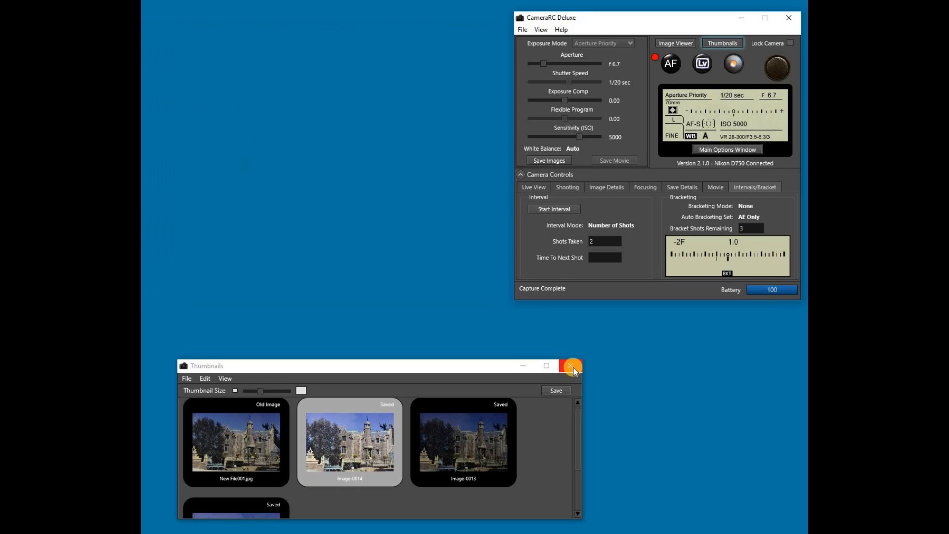
click(572, 367)
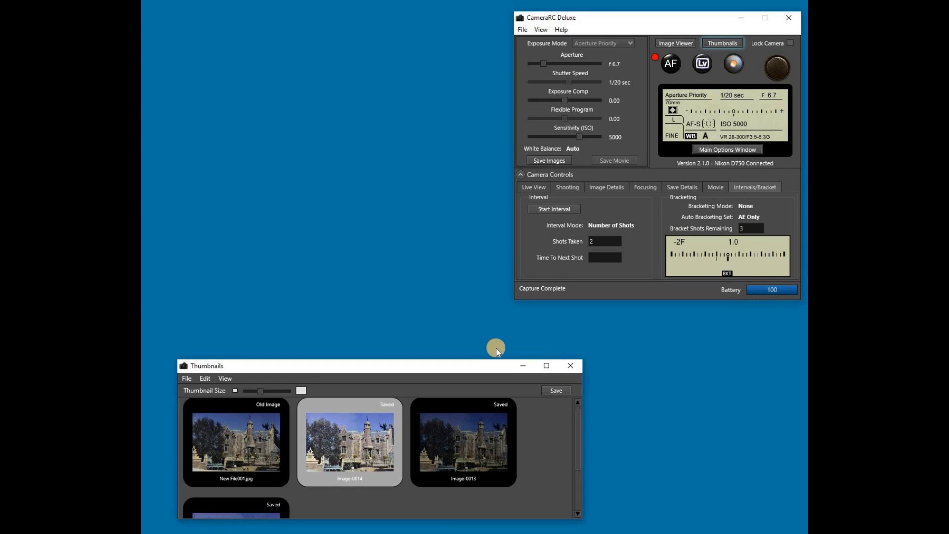